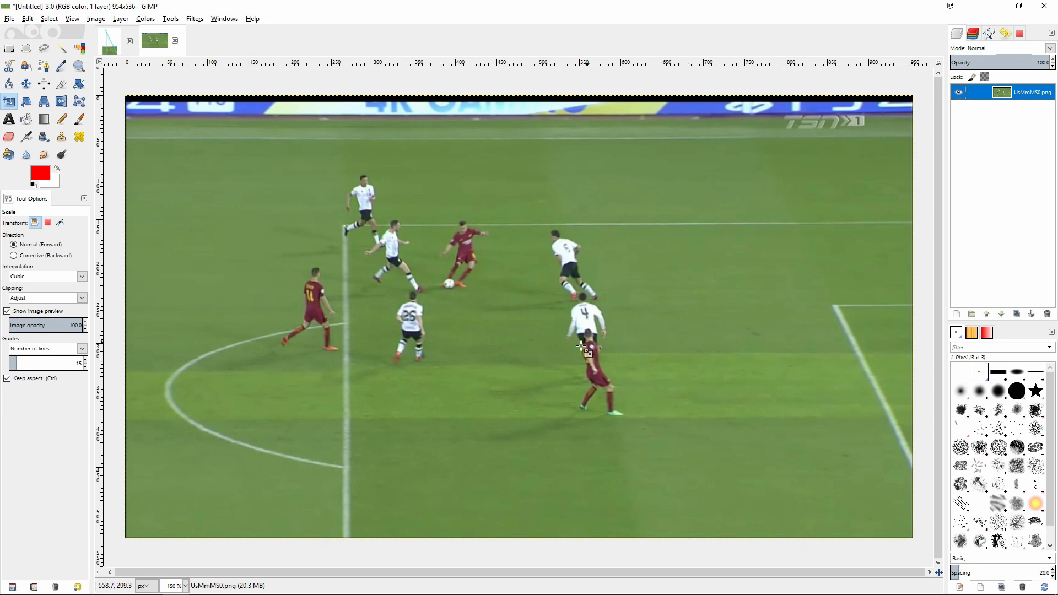
# Switch to the Pencil tool for drawing hard-edged lines on the football screenshot.
pyautogui.press('r')
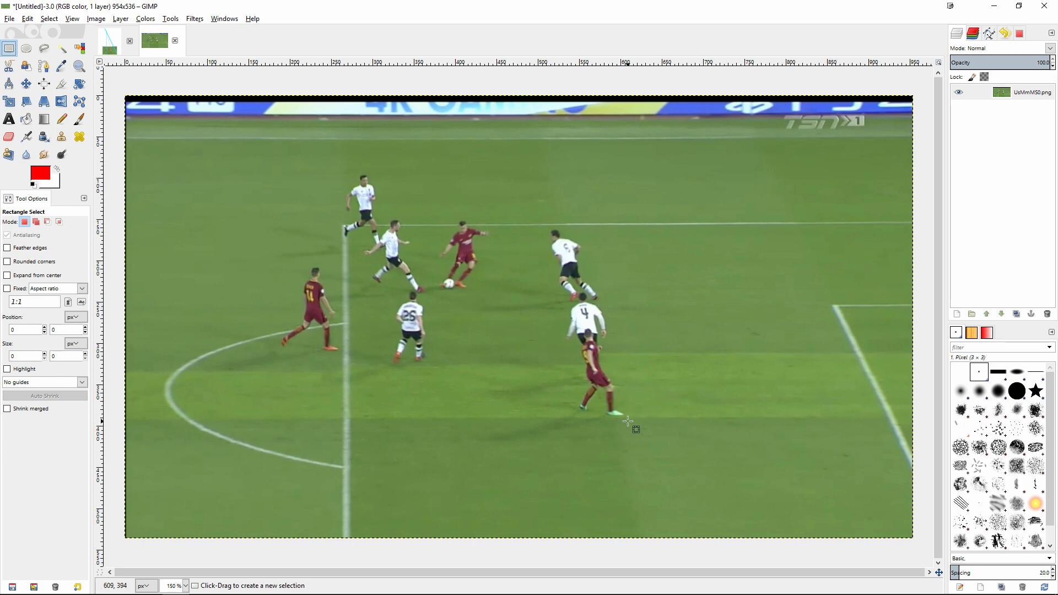
pyautogui.click(61, 119)
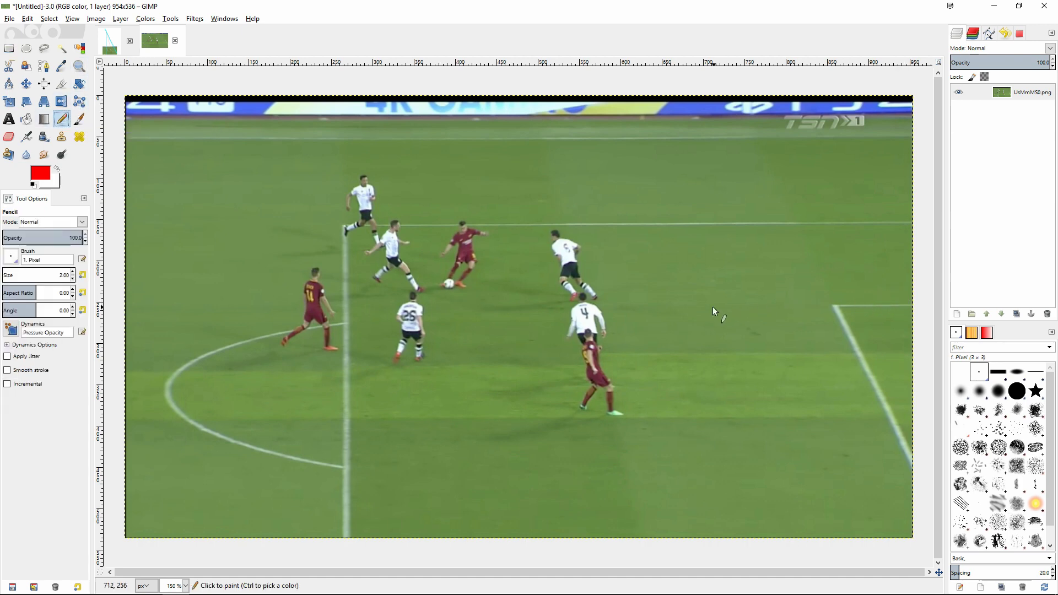
pyautogui.scroll(-4, 663, 307)
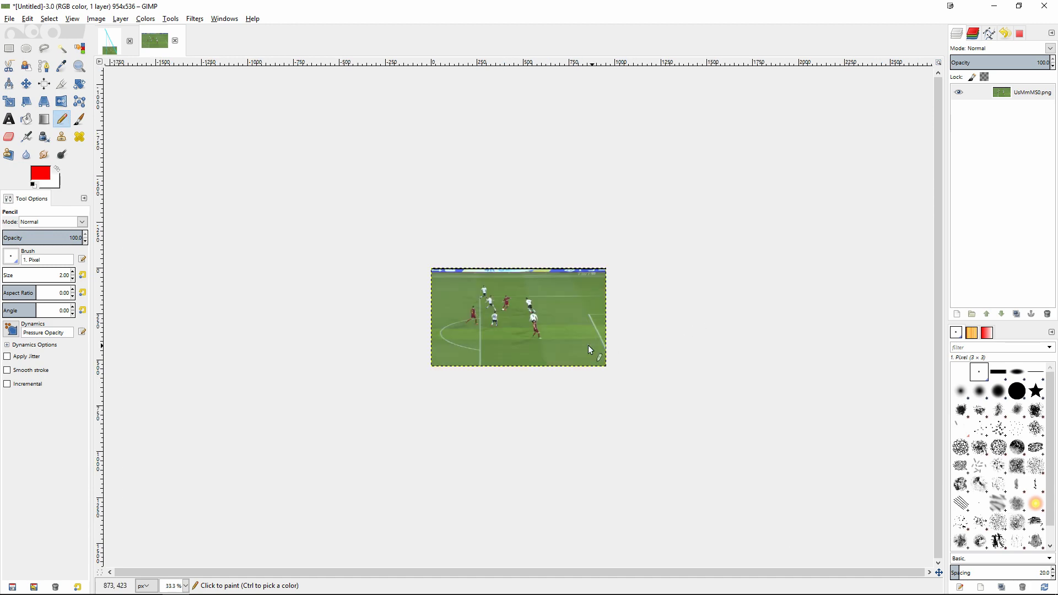
# Resize the canvas to 1500×1750 px with the screenshot offset to the bottom.
pyautogui.rightClick(528, 296)
pyautogui.moveTo(585, 351)
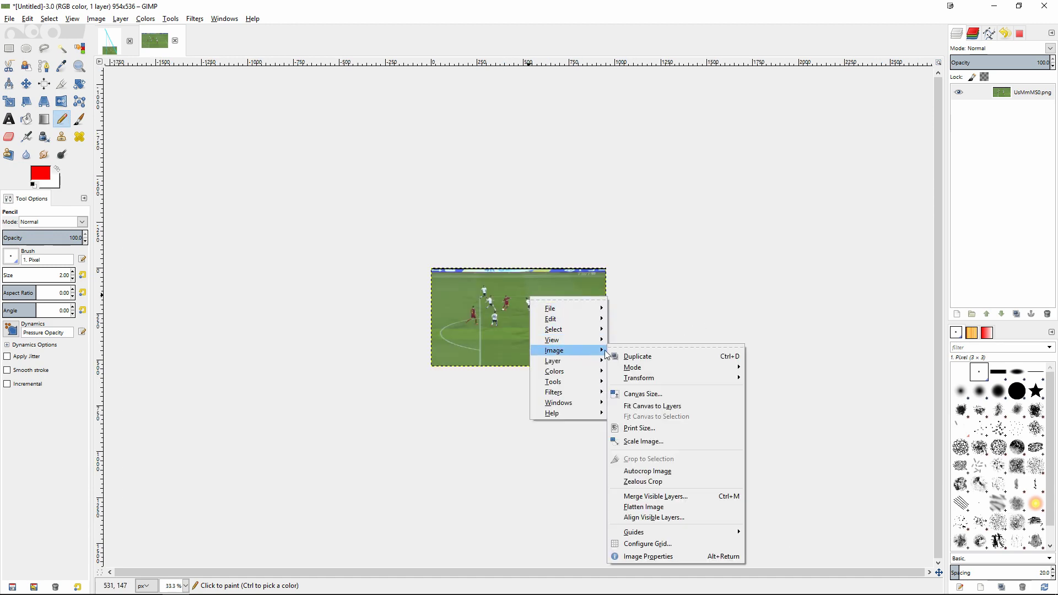
pyautogui.click(643, 394)
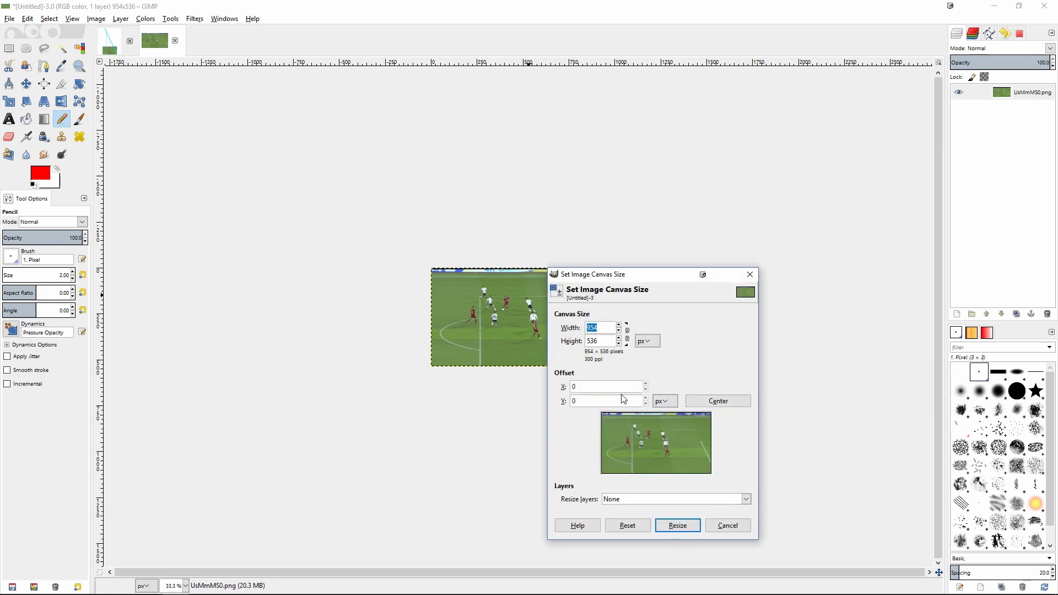
pyautogui.moveTo(886, 332); pyautogui.dragTo(887, 349)
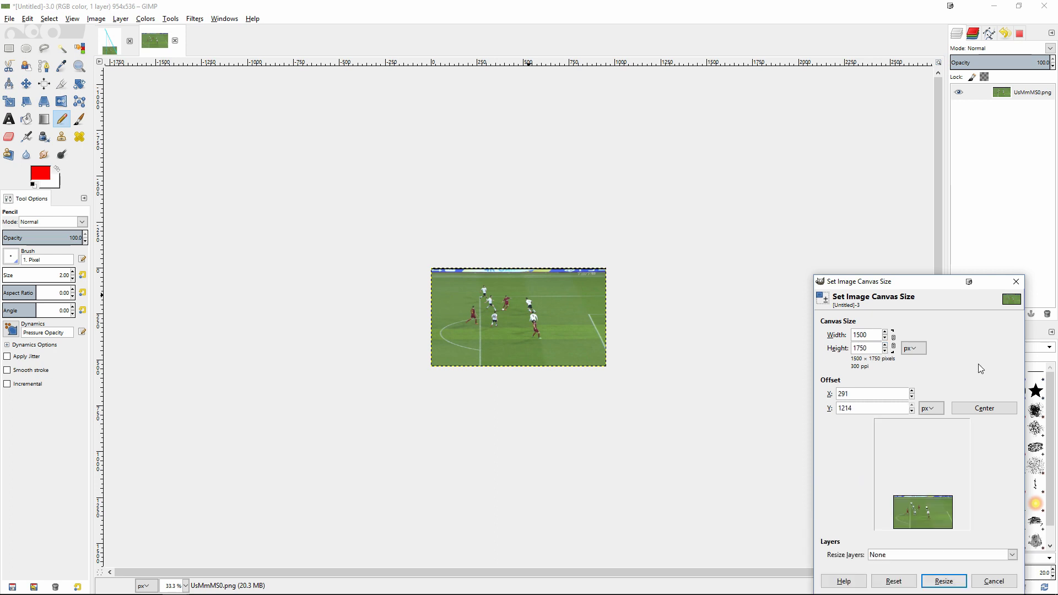
pyautogui.moveTo(922, 519); pyautogui.dragTo(923, 519)
pyautogui.click(947, 581)
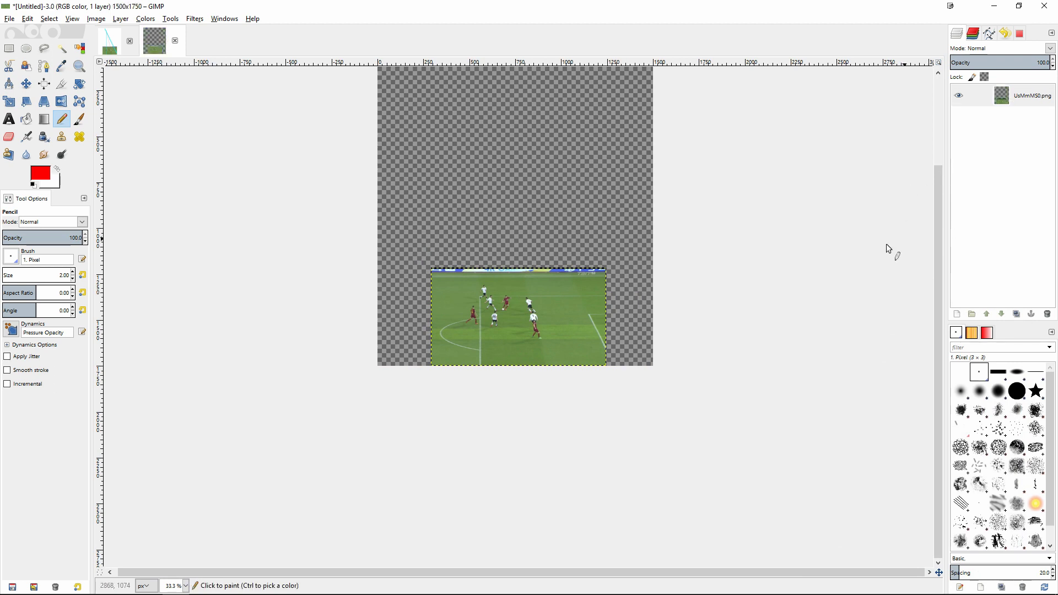
# Add a white-filled layer and move it beneath the screenshot layer.
pyautogui.rightClick(1012, 215)
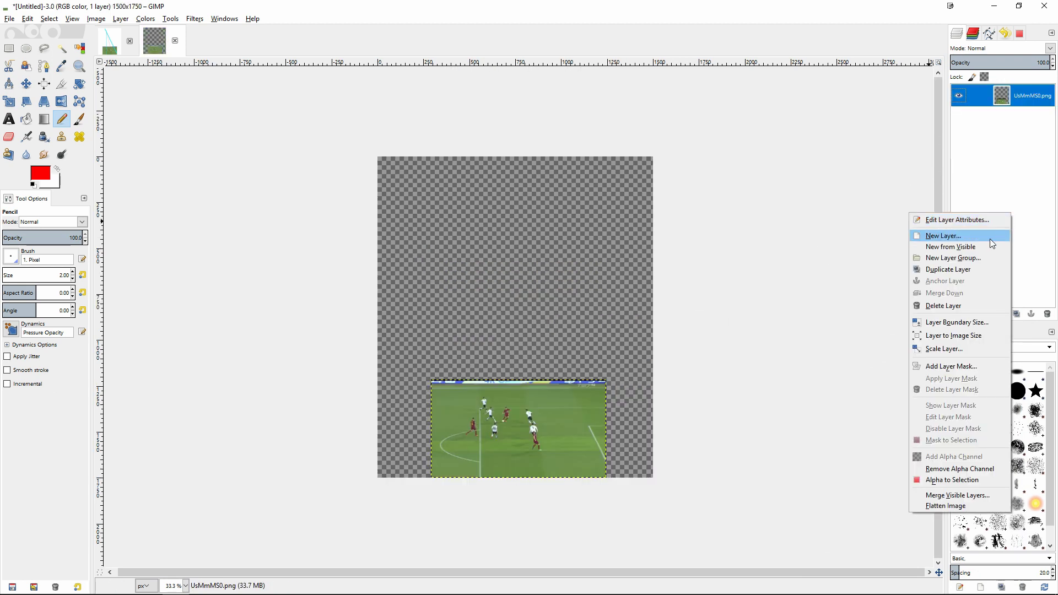
pyautogui.click(991, 238)
pyautogui.click(973, 326)
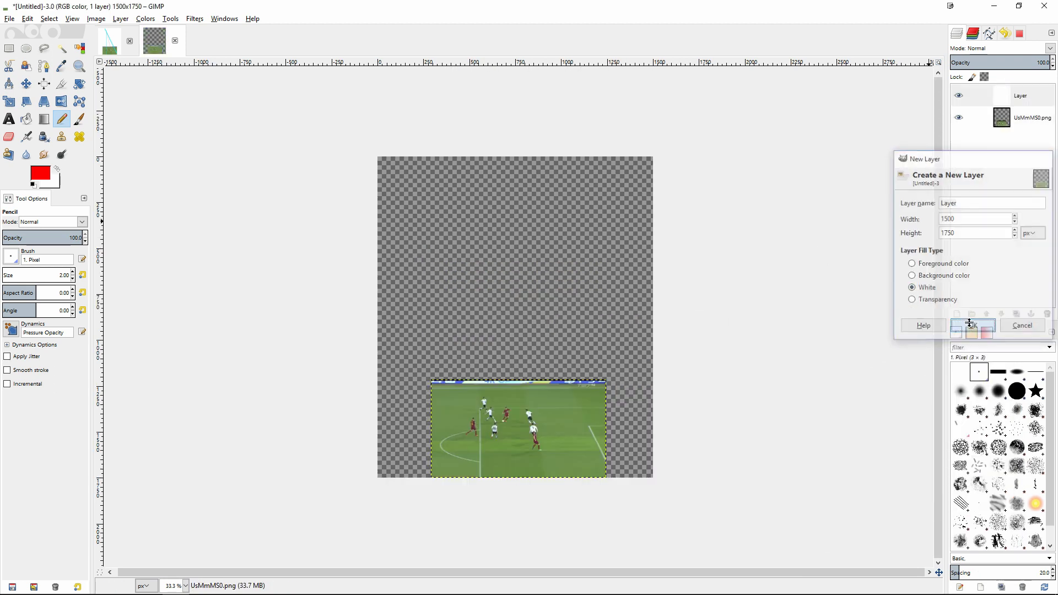
pyautogui.moveTo(1019, 135); pyautogui.dragTo(1018, 138)
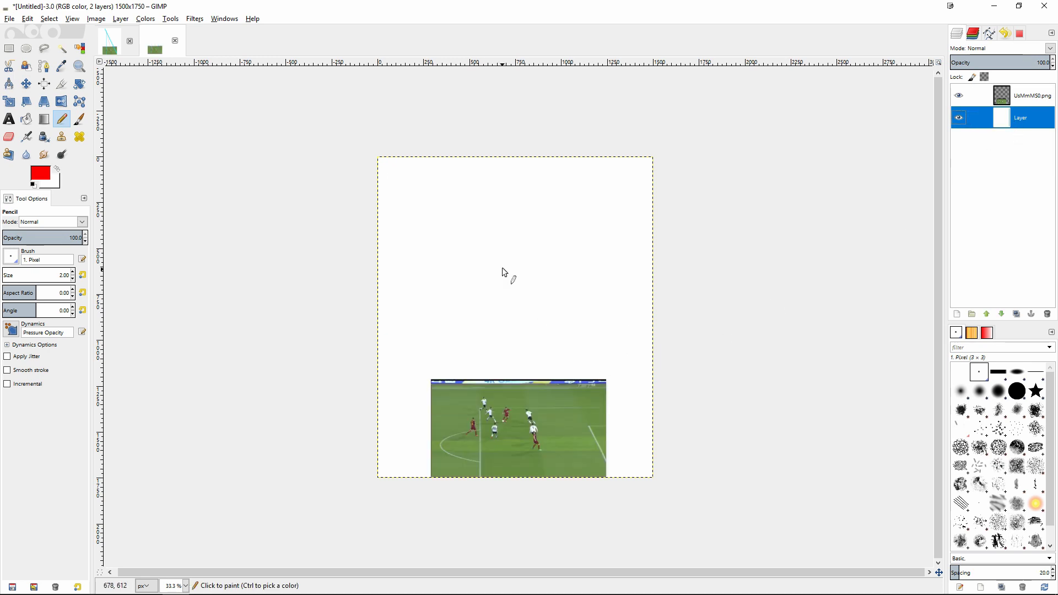
# Set the foreground drawing colour to cyan 00eaff.
pyautogui.click(41, 172)
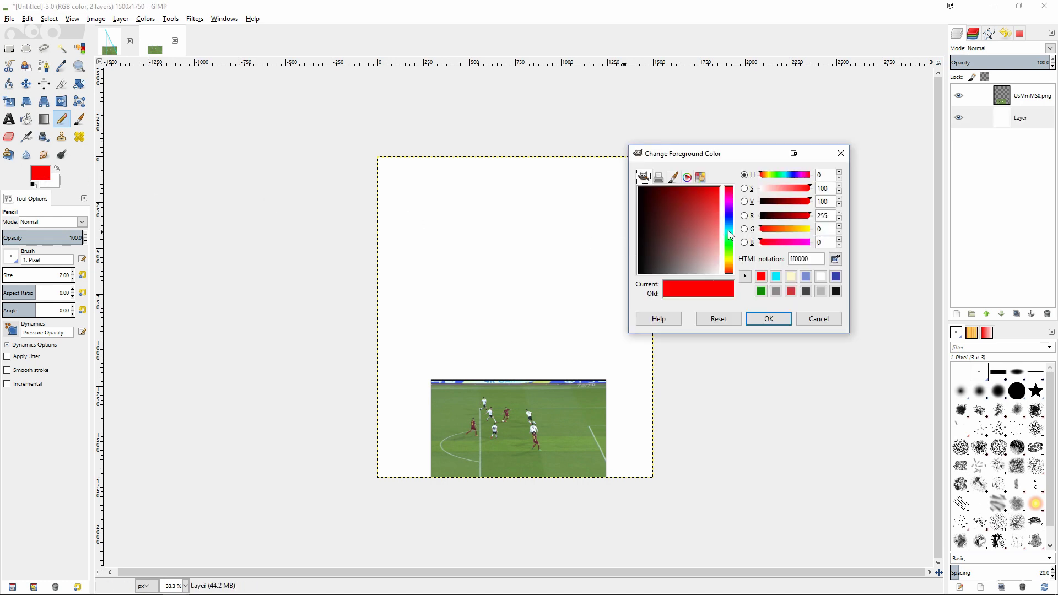
pyautogui.click(776, 276)
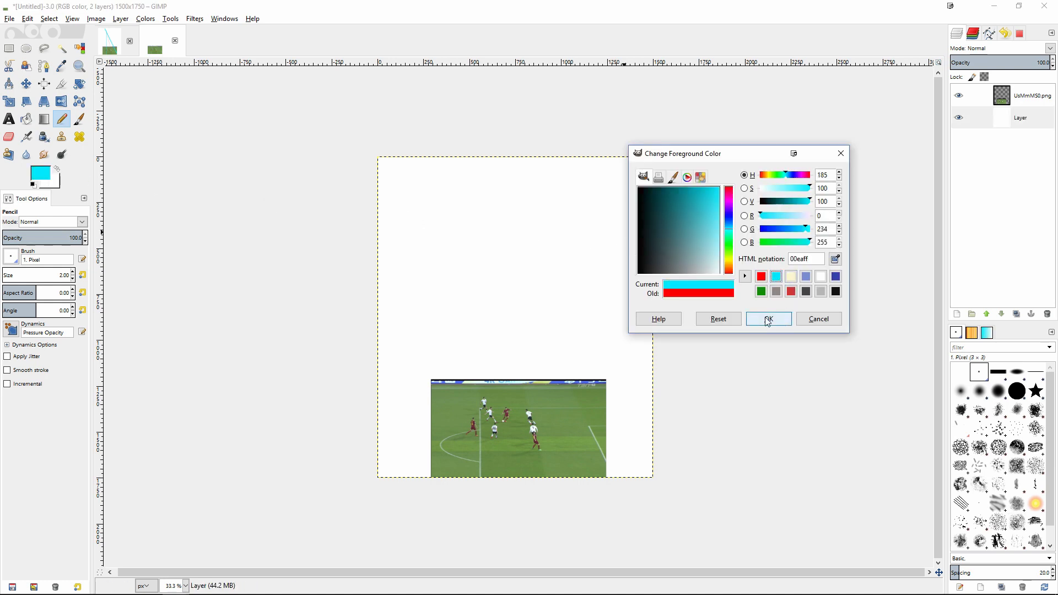
pyautogui.click(770, 319)
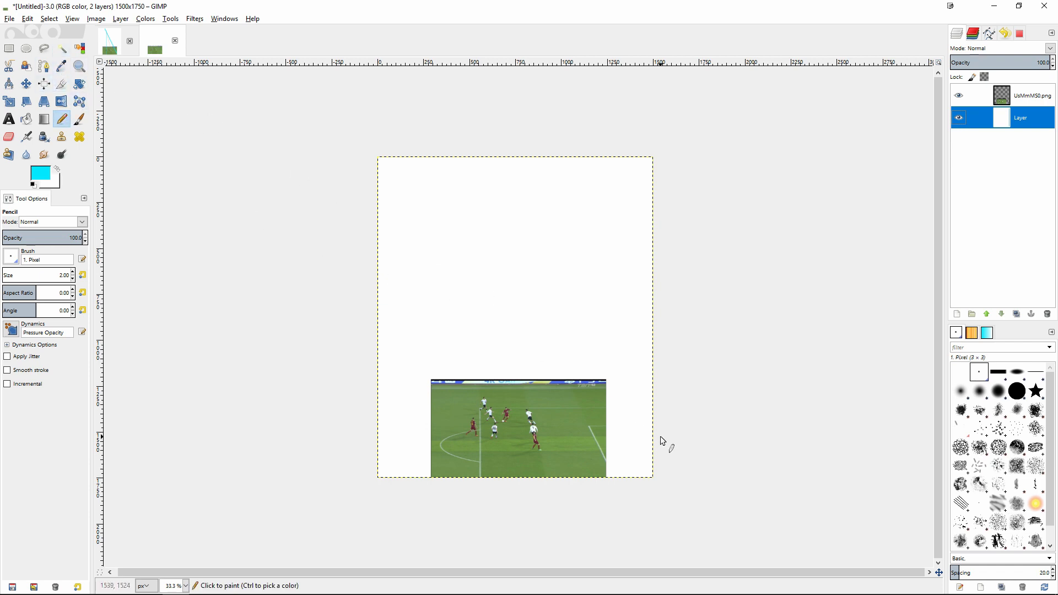
pyautogui.scroll(2, 744, 413)
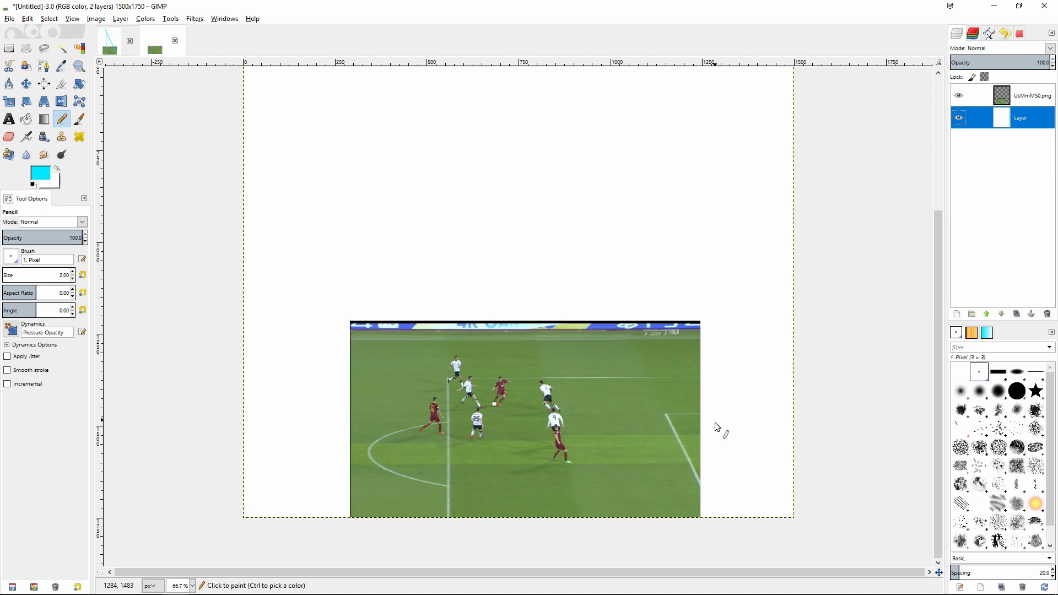
pyautogui.scroll(7, 655, 393)
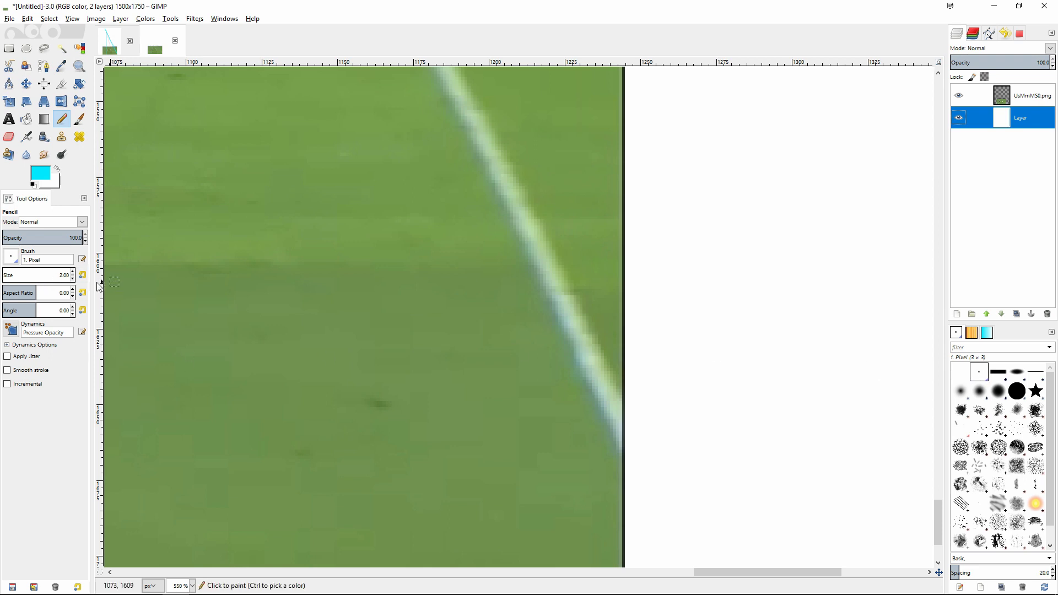
# Add a new transparent layer on top of the stack.
pyautogui.scroll(1, 538, 382)
pyautogui.rightClick(998, 197)
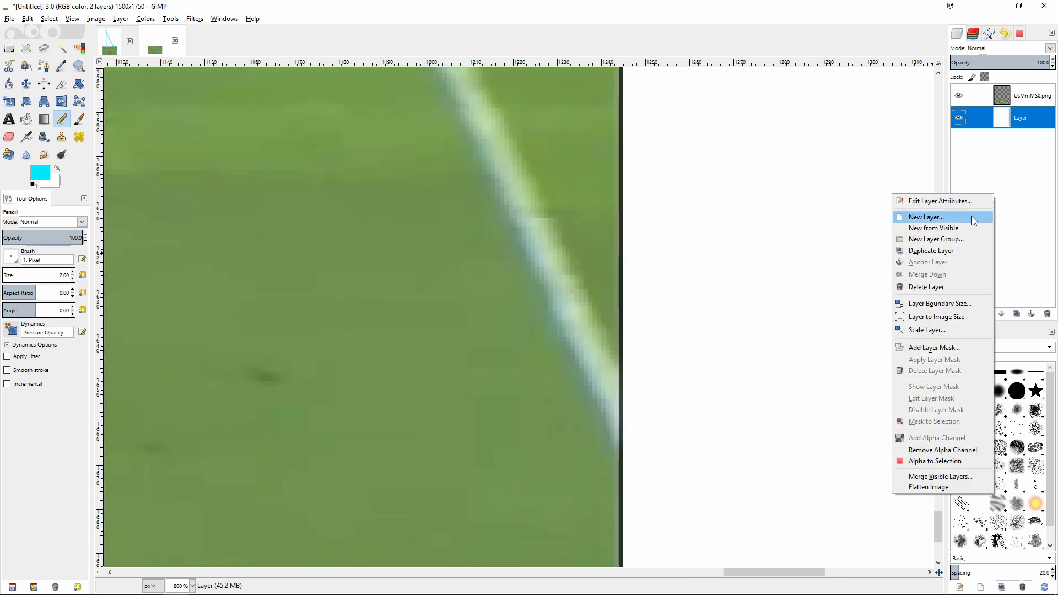
pyautogui.click(974, 216)
pyautogui.click(968, 306)
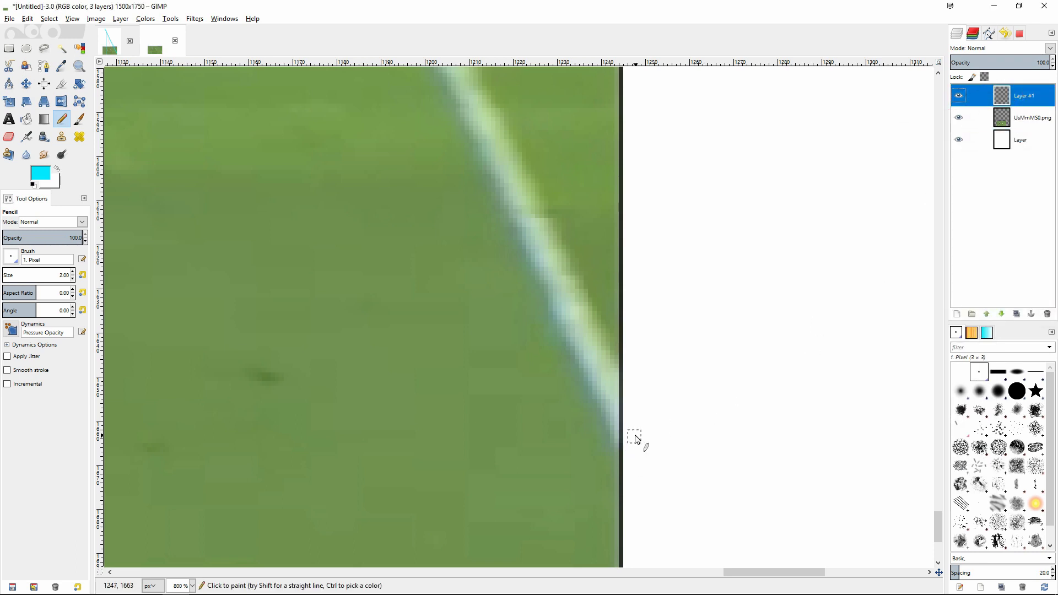
pyautogui.scroll(-4, 631, 417)
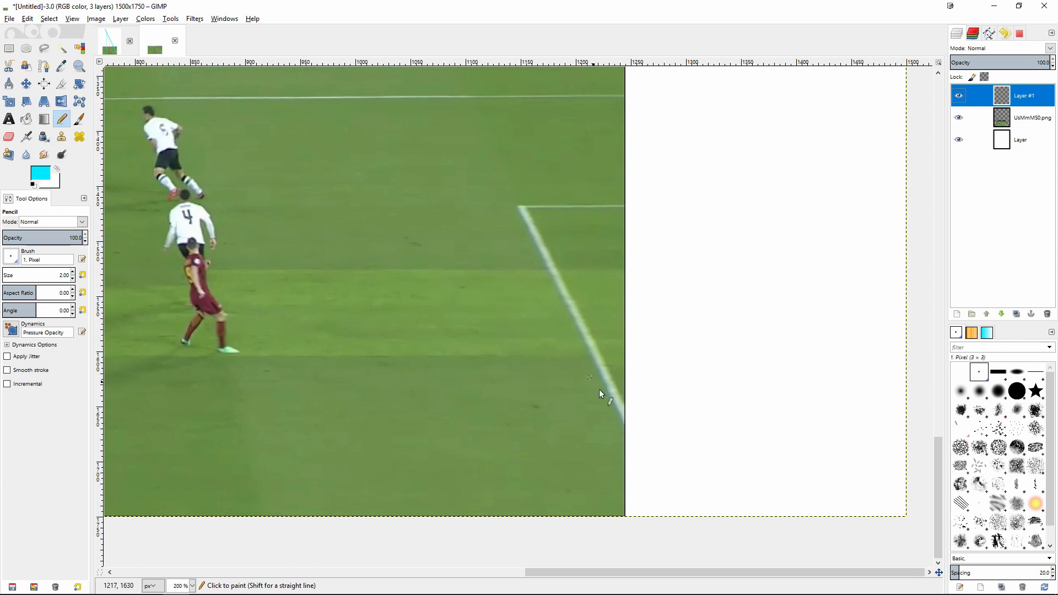
pyautogui.scroll(5, 642, 440)
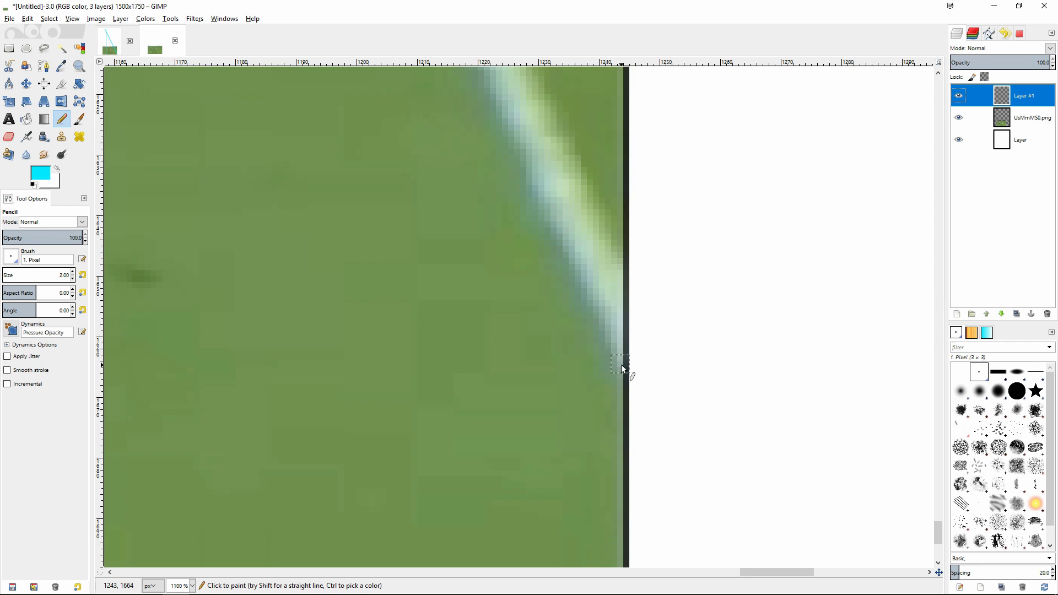
# Draw a straight cyan line from the touchline's lower end up to its corner.
pyautogui.click(621, 372)
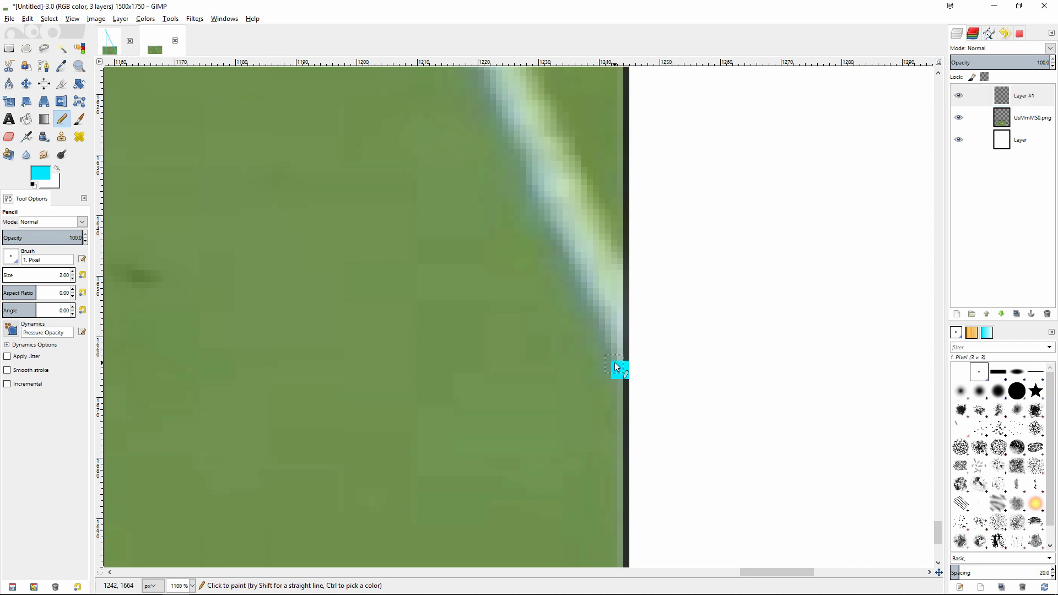
pyautogui.scroll(5, 647, 387)
pyautogui.scroll(3, 766, 545)
pyautogui.hscroll(-3, 766, 545)
pyautogui.hscroll(-3, 718, 545)
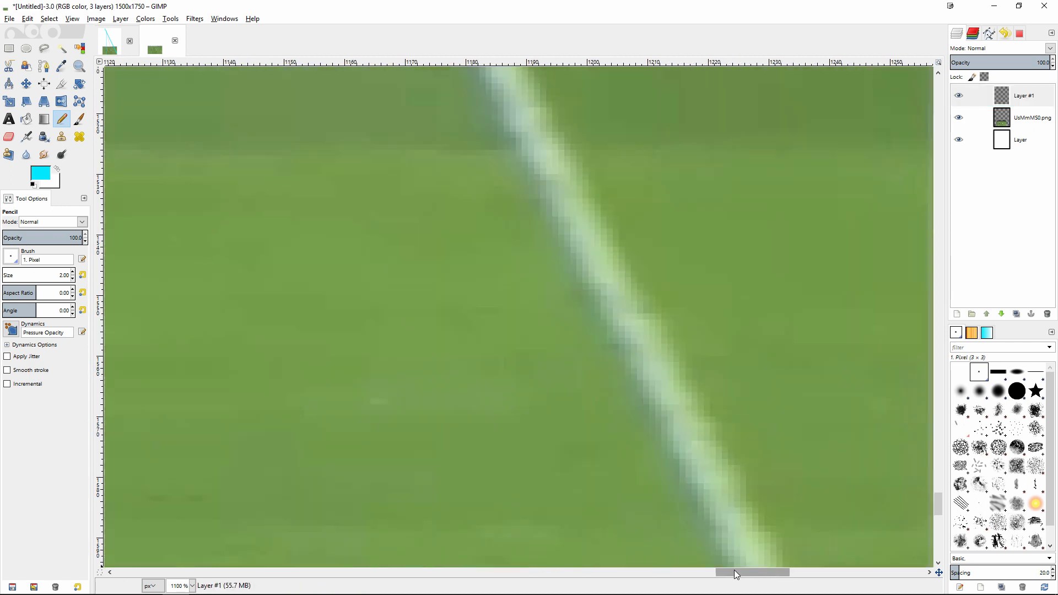
pyautogui.scroll(3, 664, 482)
pyautogui.scroll(5, 436, 306)
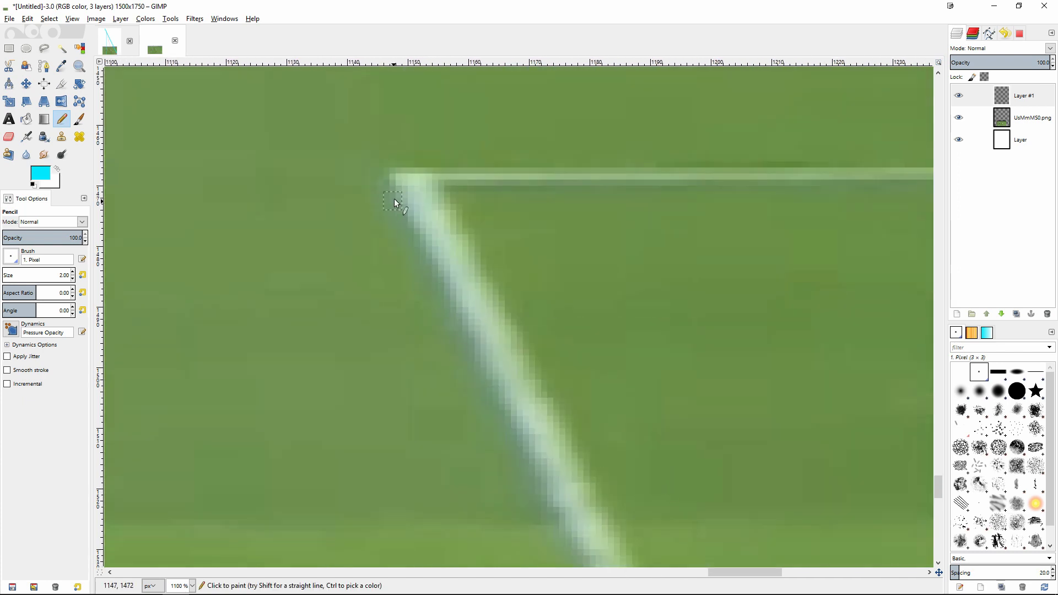
pyautogui.press('shift')
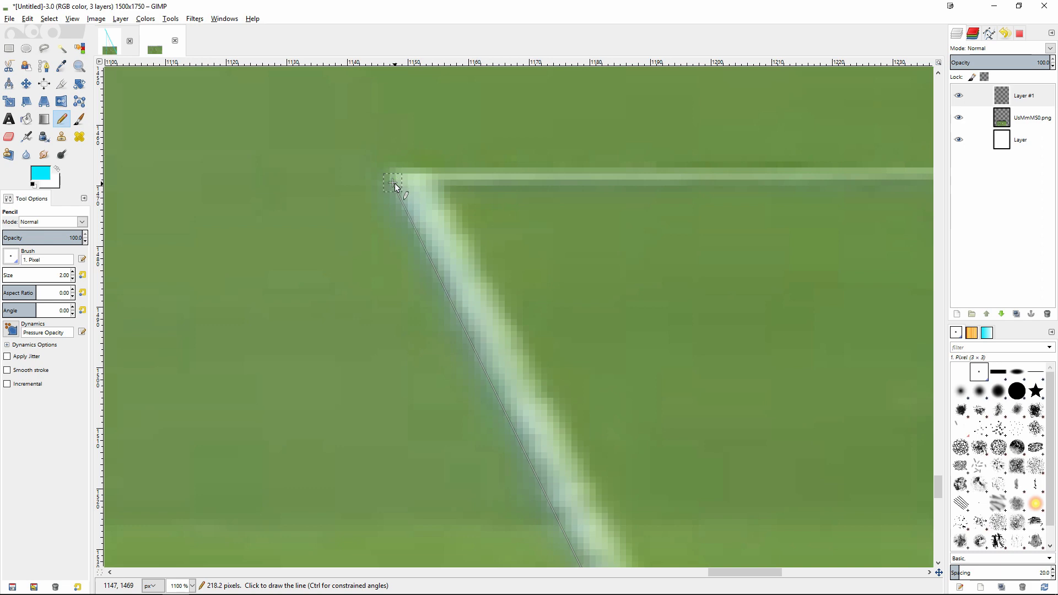
pyautogui.keyDown('shift'); pyautogui.click(395, 186); pyautogui.keyUp('shift')
pyautogui.scroll(-5, 518, 297)
pyautogui.hscroll(5, 602, 302)
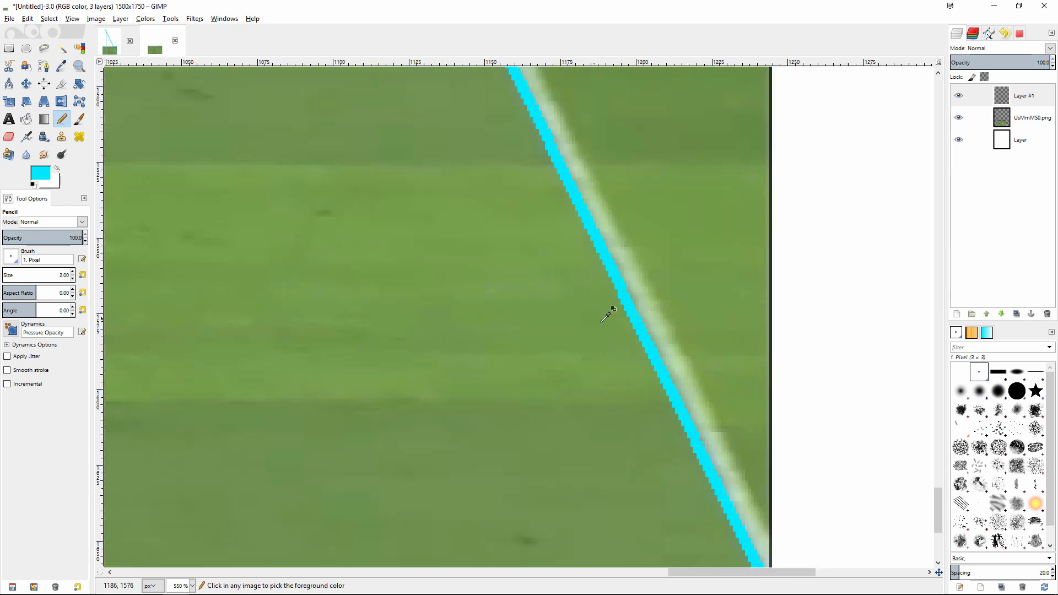
pyautogui.press('-')
pyautogui.scroll(-5, 712, 385)
pyautogui.scroll(10, 713, 382)
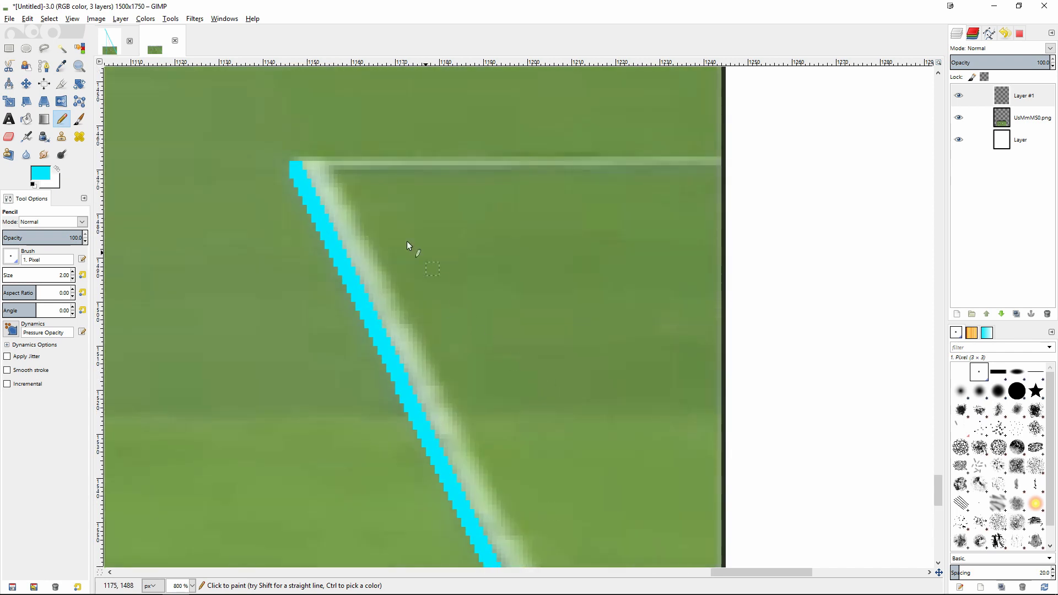
pyautogui.scroll(-5, 543, 329)
pyautogui.scroll(5, 405, 328)
# Crop the new layer tightly to the cyan line's content.
pyautogui.rightClick(368, 341)
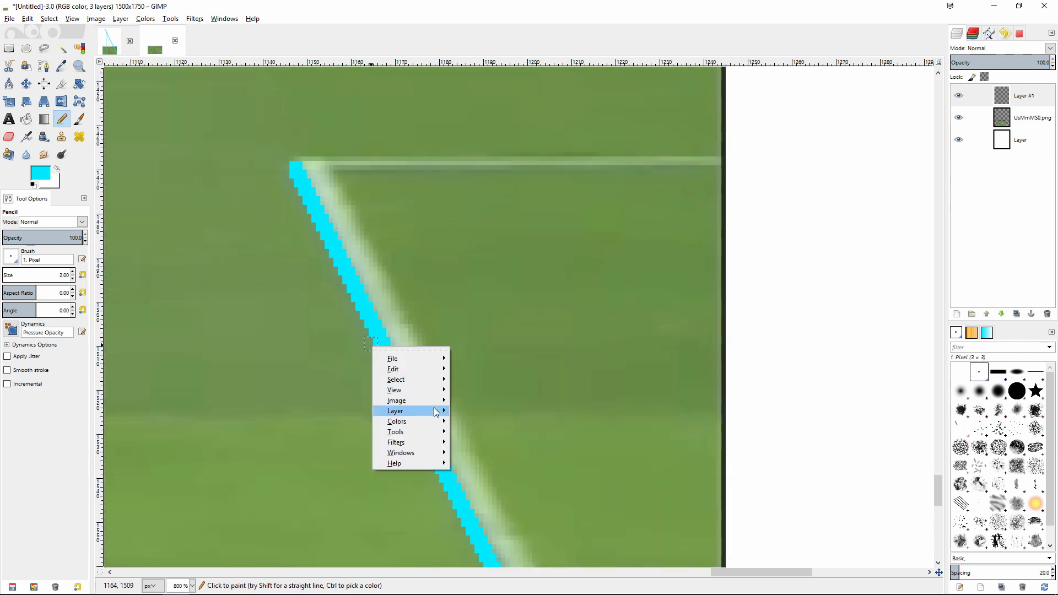
pyautogui.moveTo(436, 411)
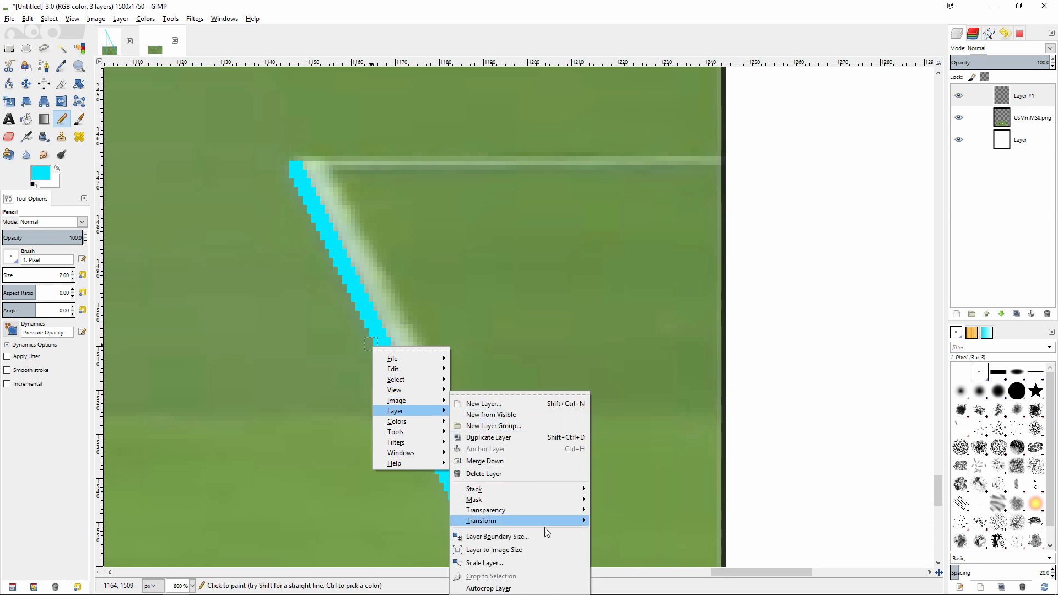
pyautogui.click(543, 588)
pyautogui.keyDown('ctrl'); pyautogui.scroll(-5, 474, 386); pyautogui.keyUp('ctrl')
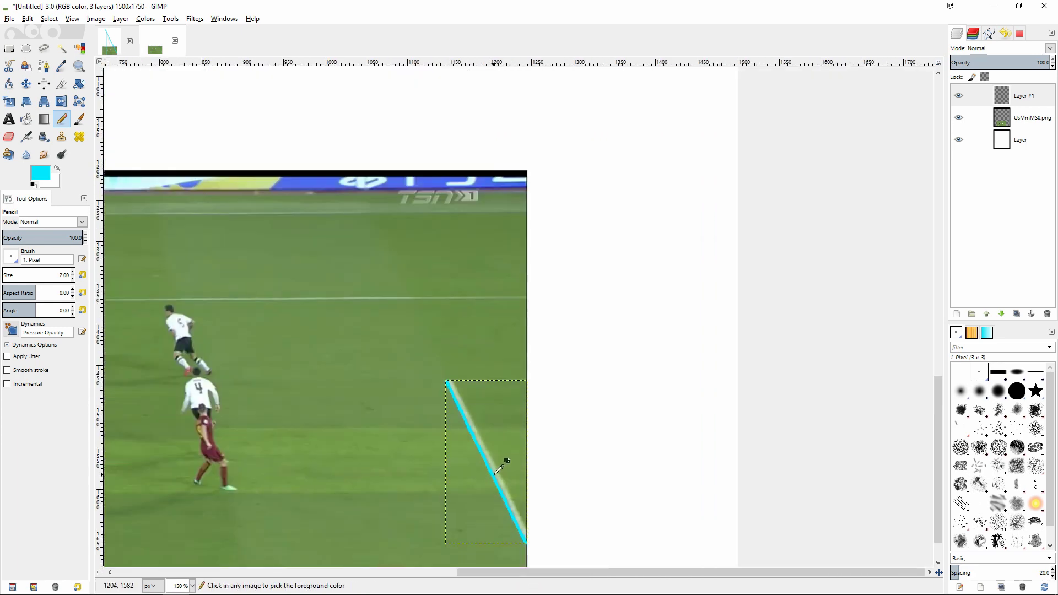
pyautogui.keyDown('ctrl'); pyautogui.scroll(3, 523, 430); pyautogui.keyUp('ctrl')
pyautogui.hotkey('shift', 's')
# Begin scaling the cyan line layer, dragging its corner handle up into the white canvas.
pyautogui.click(444, 352)
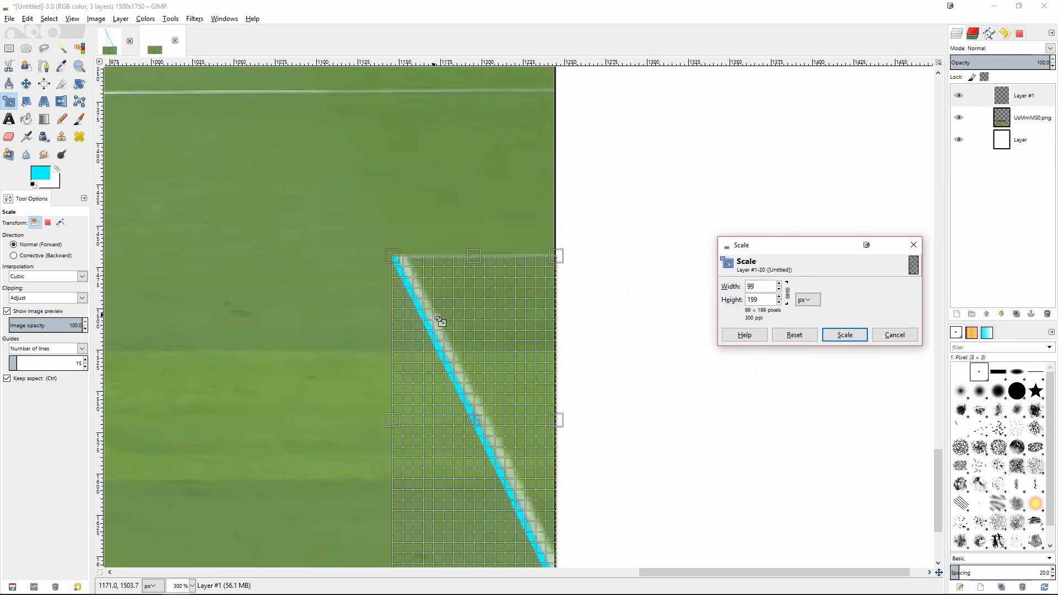
pyautogui.scroll(-2, 440, 323)
pyautogui.scroll(-2, 439, 325)
pyautogui.scroll(5, 689, 375)
pyautogui.scroll(-2, 682, 491)
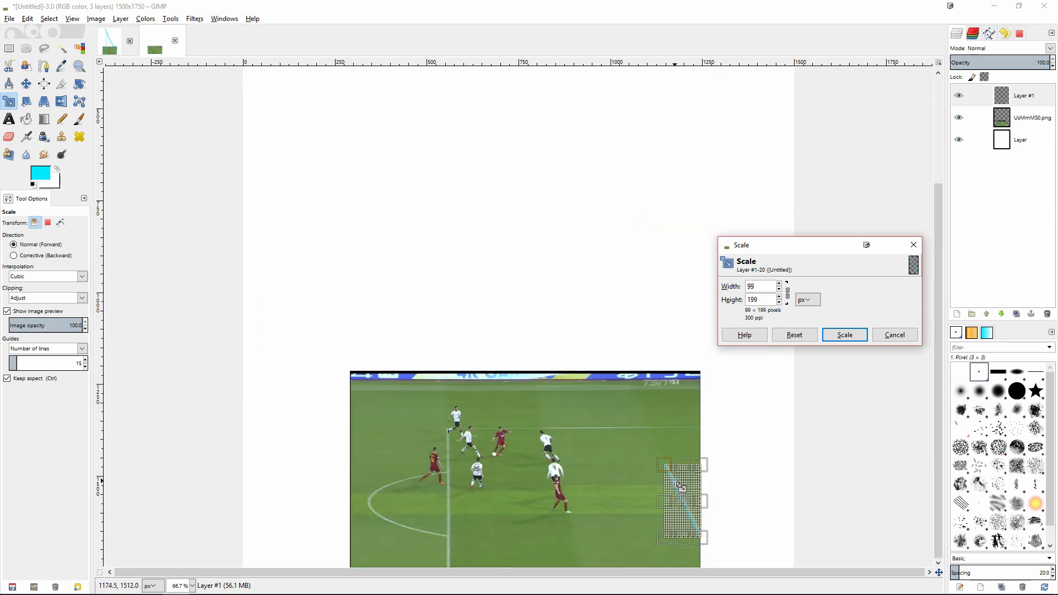
pyautogui.moveTo(666, 470); pyautogui.dragTo(467, 218)
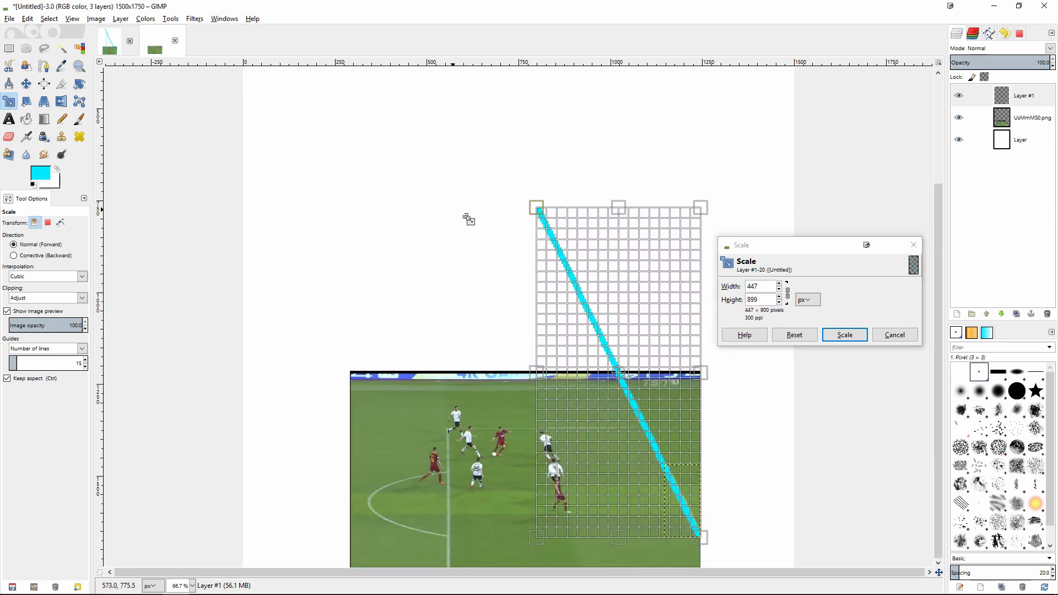
pyautogui.click(789, 296)
pyautogui.click(788, 294)
# Stretch the cyan line further to about 821×1653 px and apply the scale.
pyautogui.scroll(3, 552, 325)
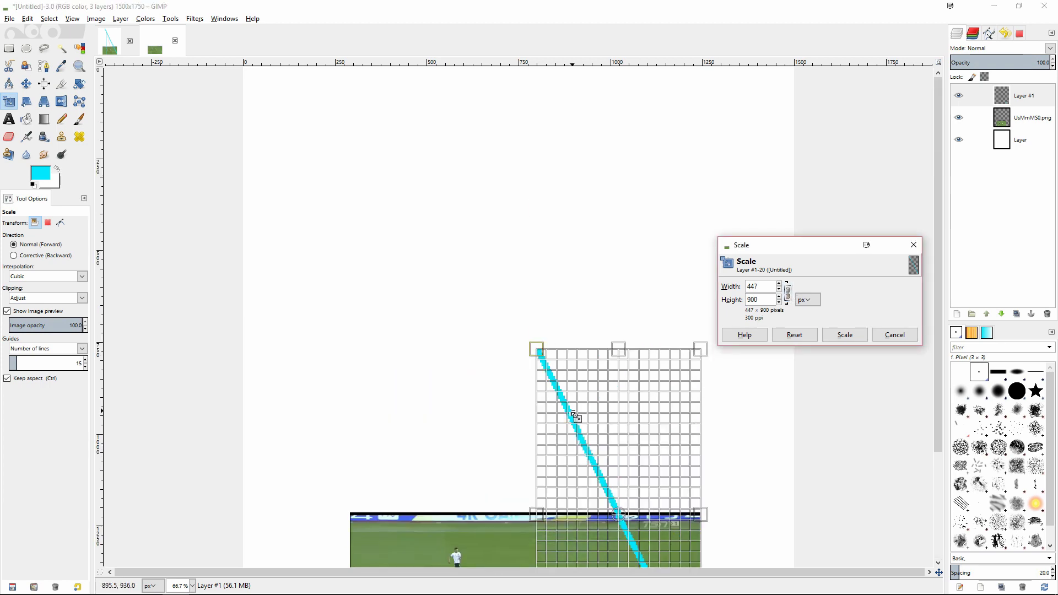
pyautogui.moveTo(540, 354); pyautogui.dragTo(416, 206)
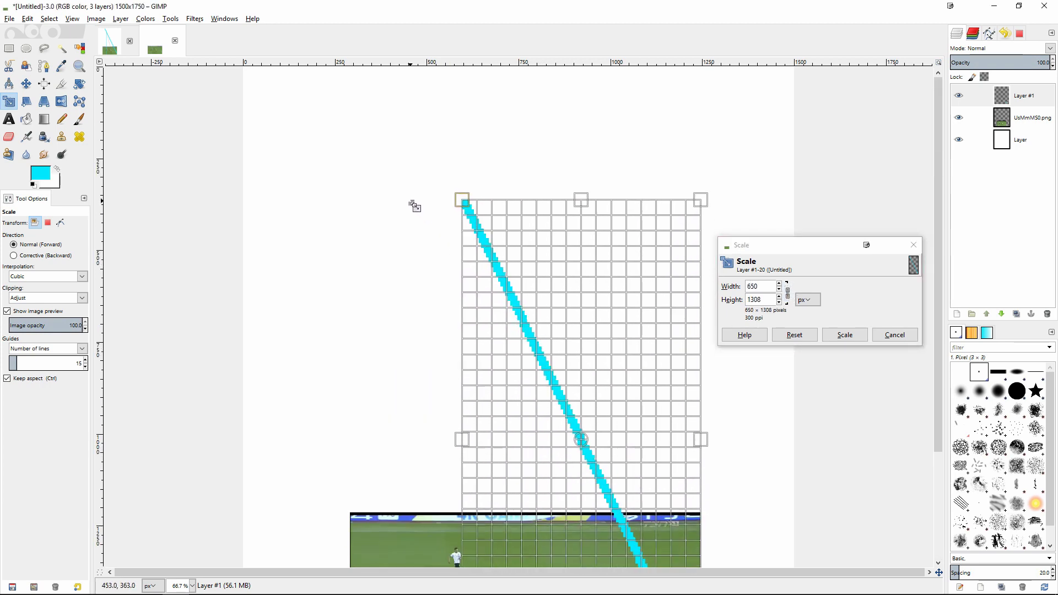
pyautogui.scroll(-3, 472, 283)
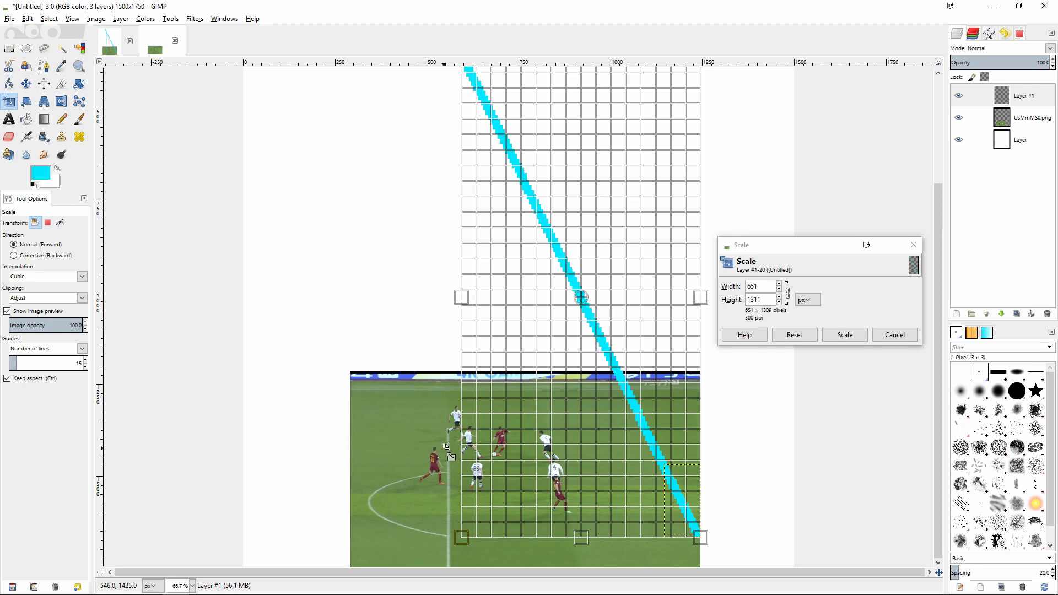
pyautogui.scroll(3, 448, 386)
pyautogui.moveTo(463, 200); pyautogui.dragTo(377, 76)
pyautogui.scroll(-3, 524, 226)
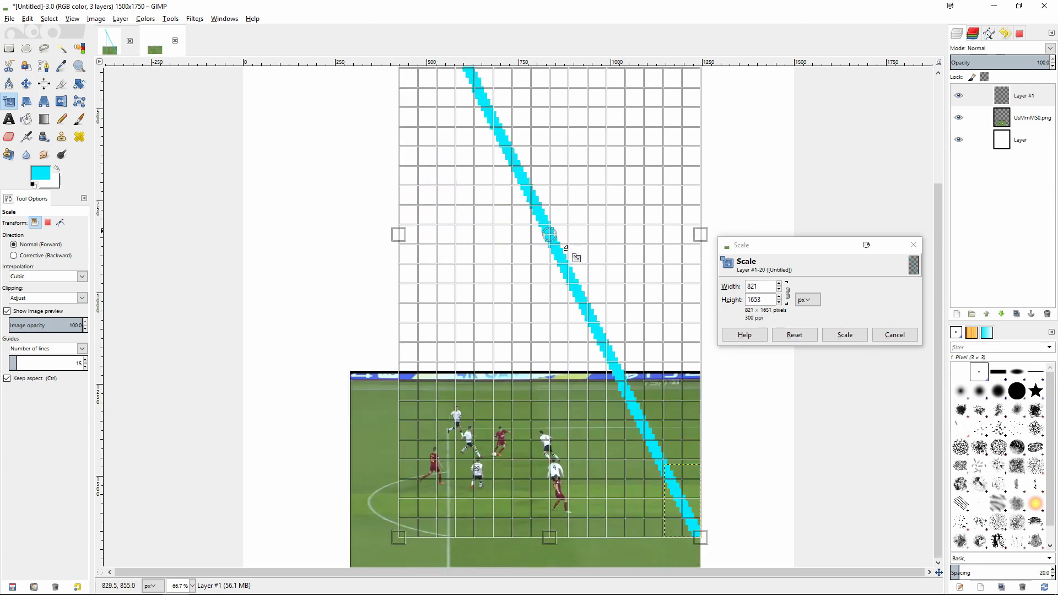
pyautogui.click(844, 334)
pyautogui.scroll(1, 691, 475)
pyautogui.scroll(-2, 737, 482)
pyautogui.scroll(3, 603, 480)
pyautogui.scroll(-3, 496, 436)
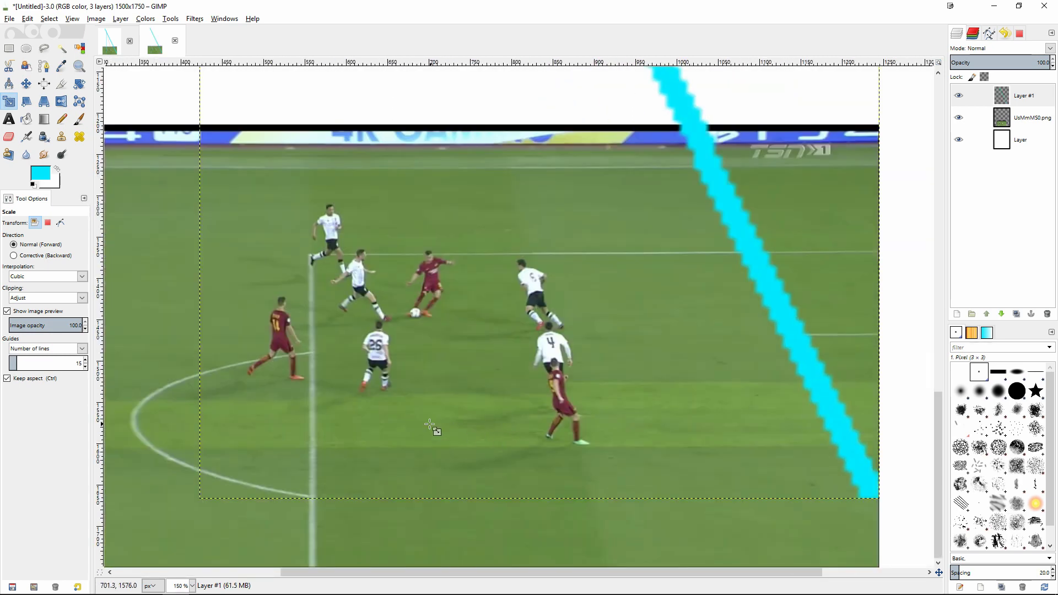
# Add a new empty layer and set the foreground colour to yellow.
pyautogui.rightClick(969, 183)
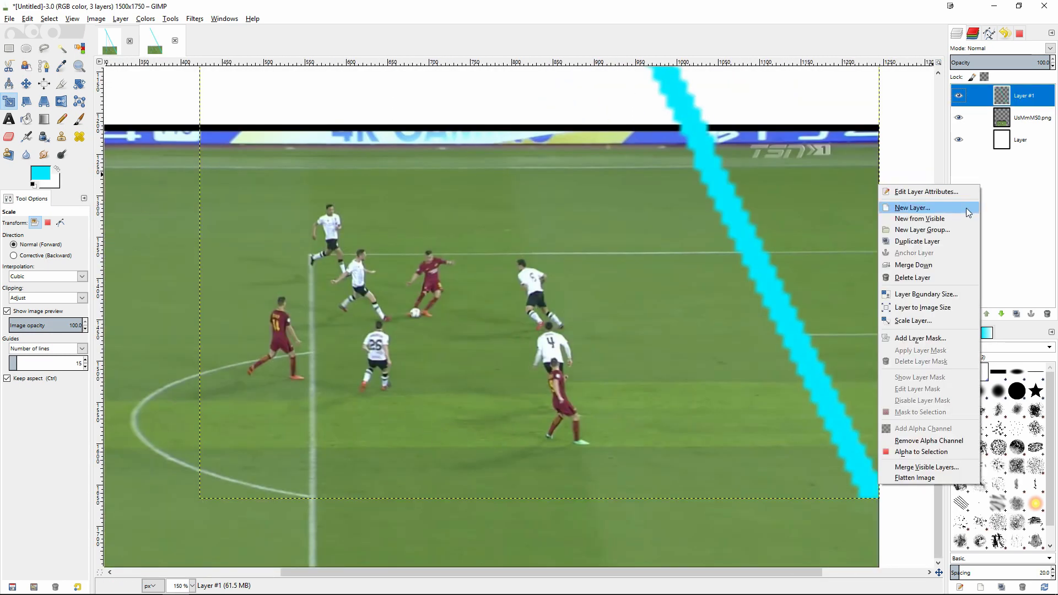
pyautogui.click(973, 208)
pyautogui.click(984, 300)
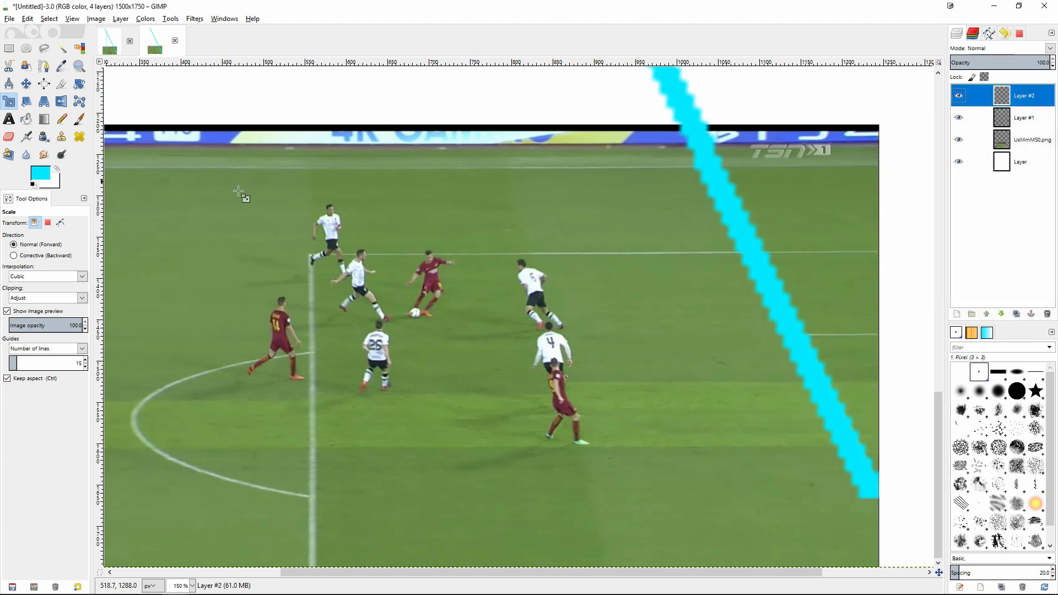
pyautogui.click(39, 176)
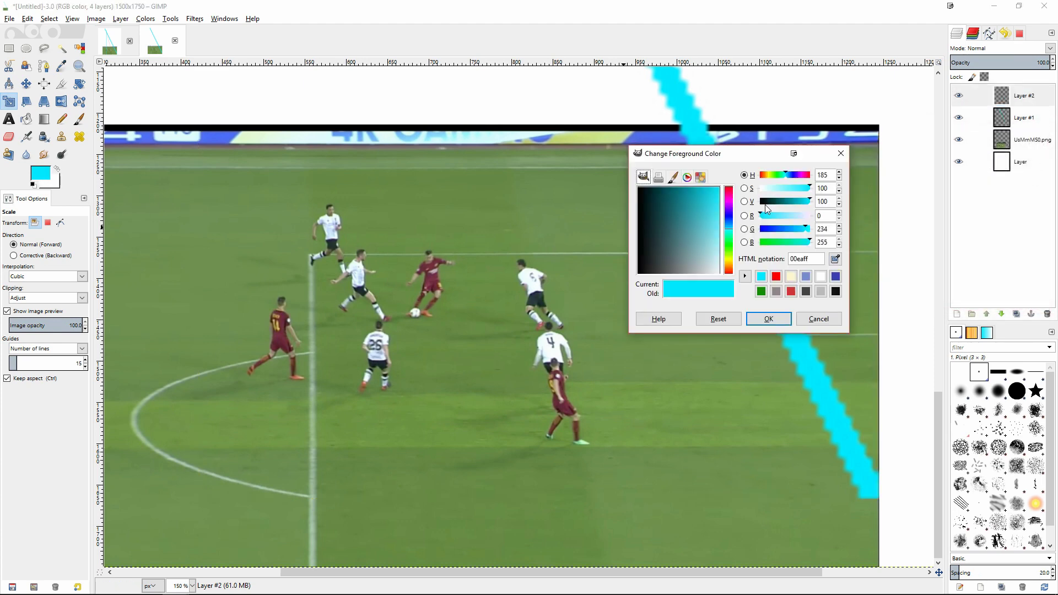
pyautogui.click(731, 259)
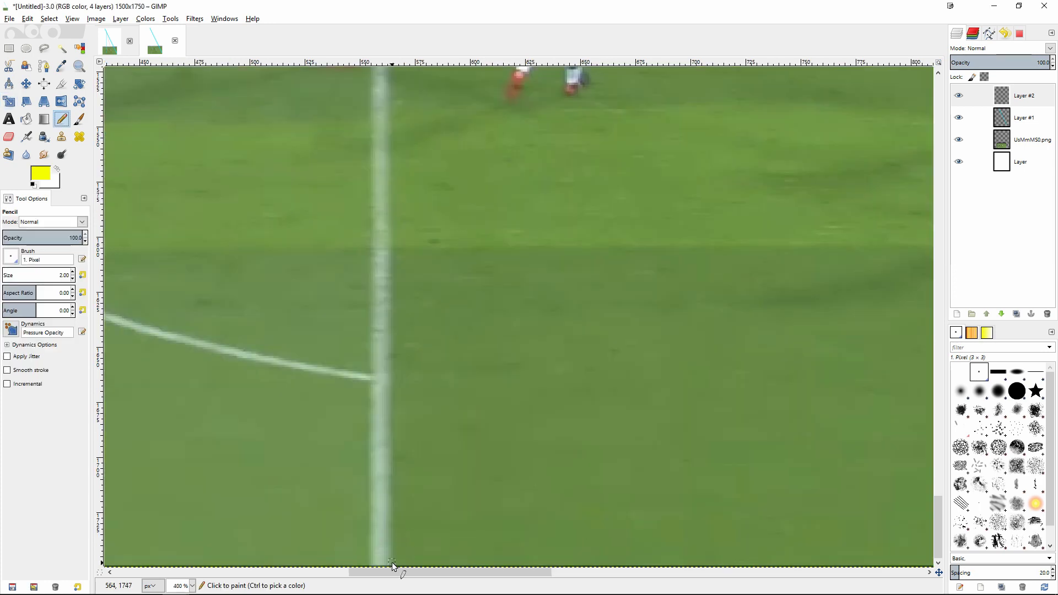
# Draw a straight vertical yellow line along the white halfway line.
pyautogui.scroll(3, 392, 562)
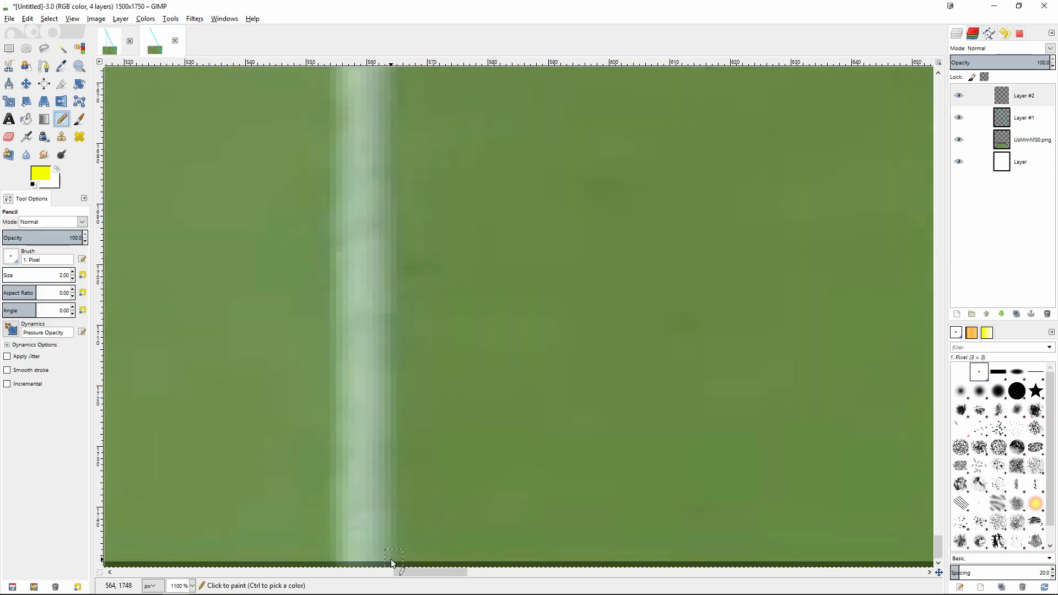
pyautogui.scroll(15, 389, 512)
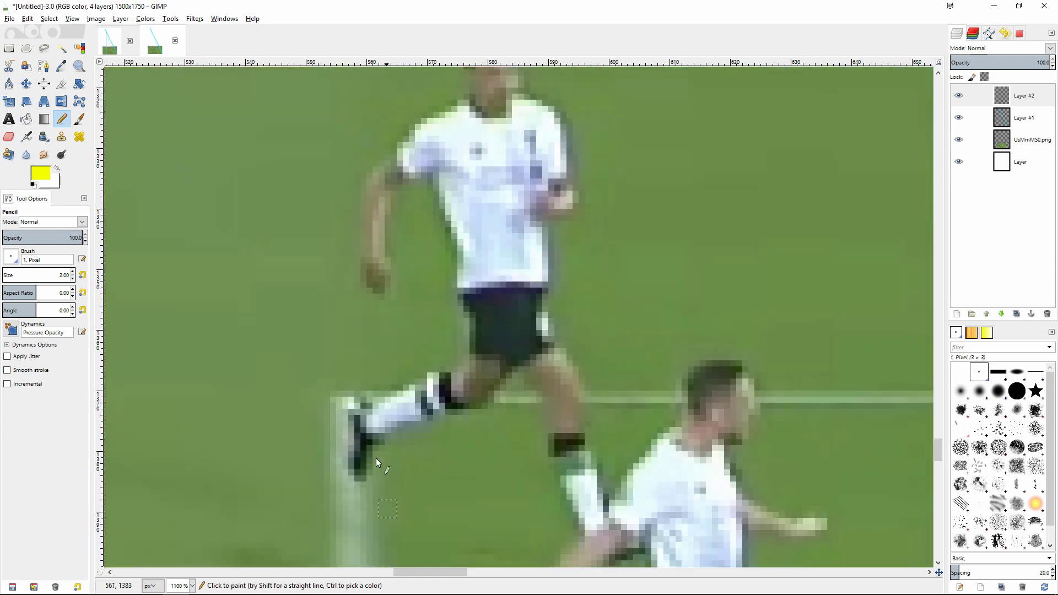
pyautogui.scroll(-2, 373, 503)
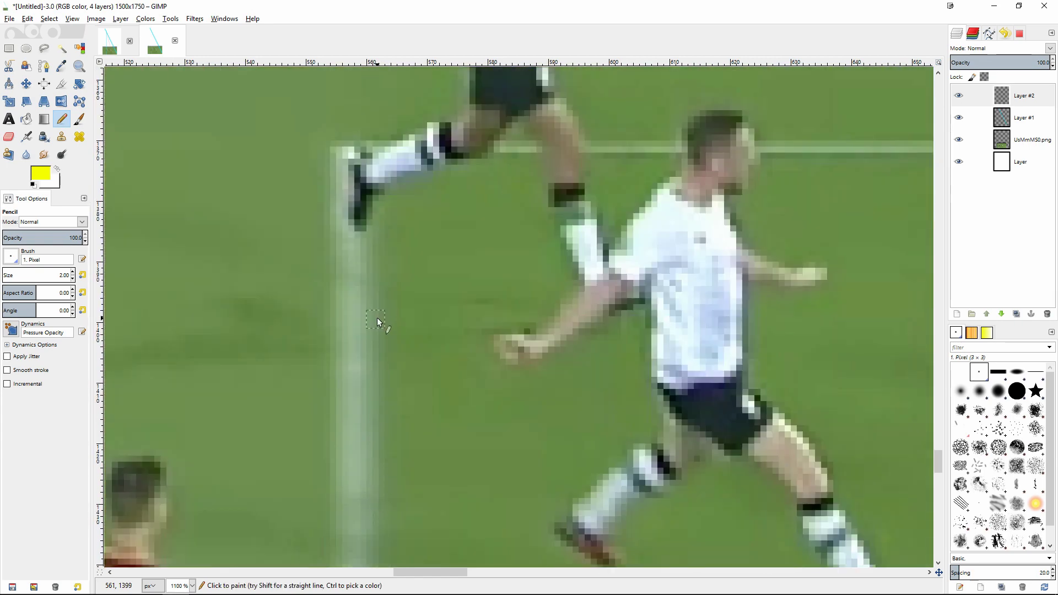
pyautogui.press('shift')
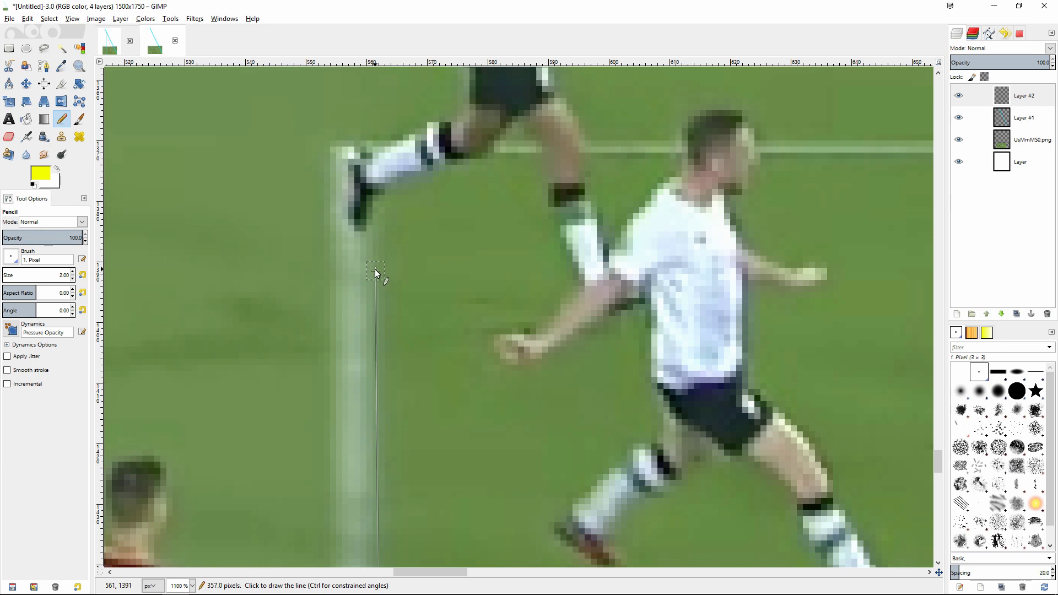
pyautogui.click(374, 271)
pyautogui.keyDown('ctrl'); pyautogui.scroll(-7, 402, 381); pyautogui.keyUp('ctrl')
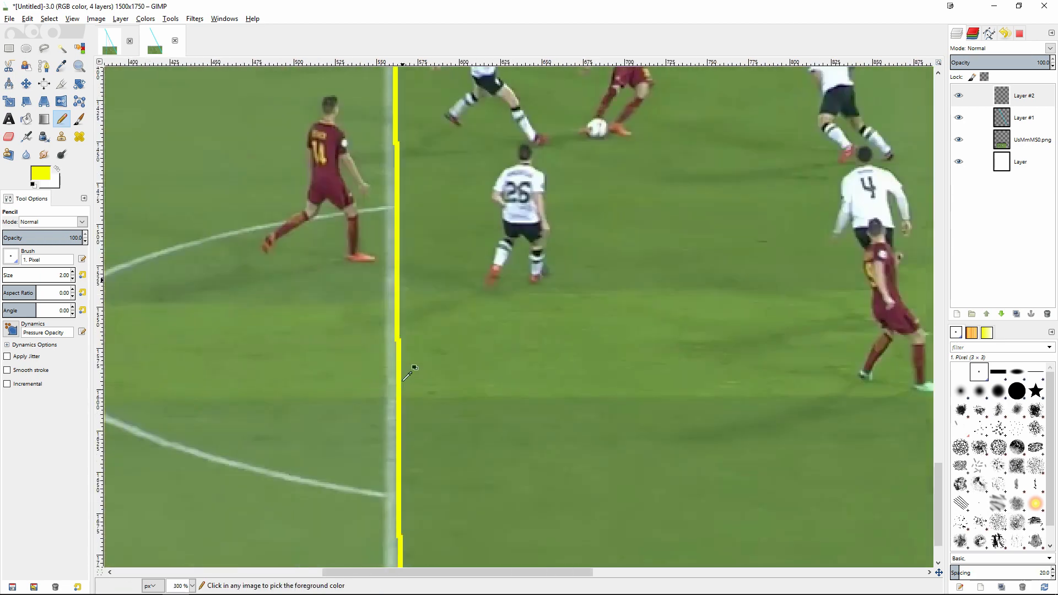
pyautogui.keyDown('ctrl'); pyautogui.scroll(1, 441, 496); pyautogui.keyUp('ctrl')
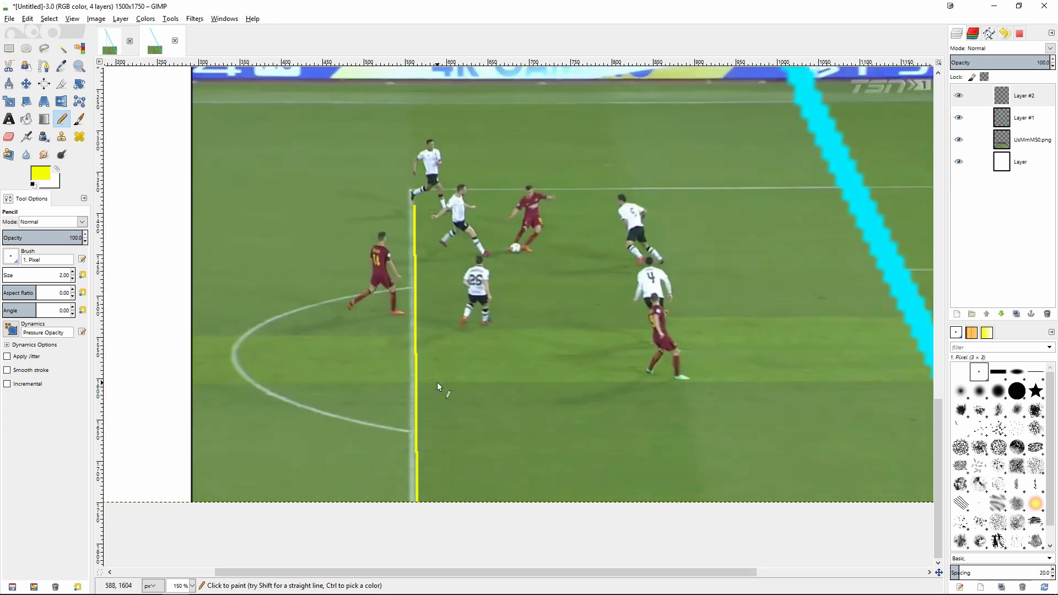
# Autocrop the yellow line's layer to its contents.
pyautogui.rightClick(433, 391)
pyautogui.moveTo(458, 456)
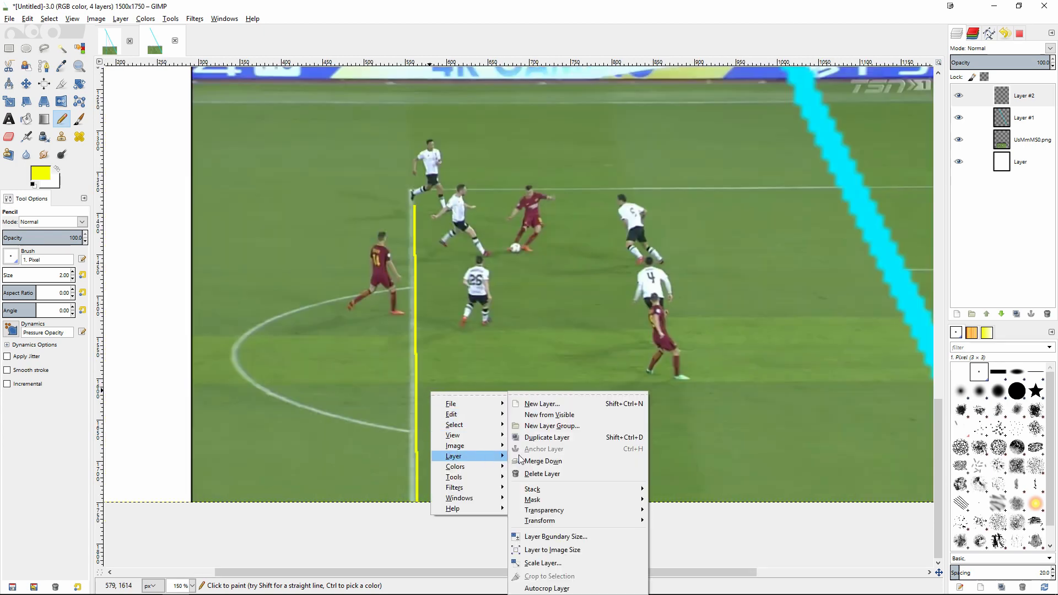
pyautogui.click(588, 574)
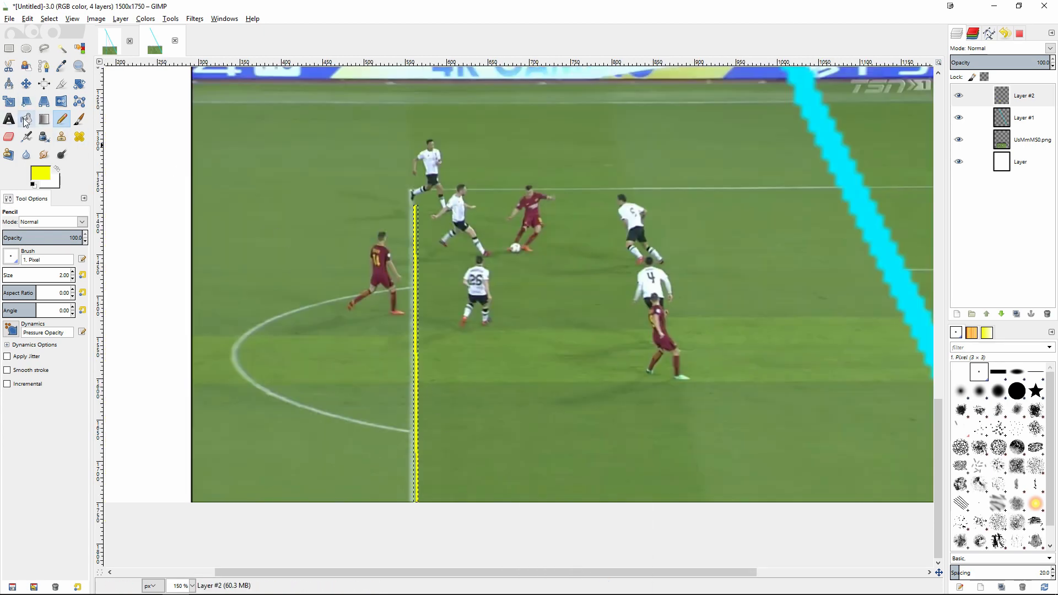
# Scale the yellow line up to about 28×1691 px, reaching near the canvas top.
pyautogui.click(8, 101)
pyautogui.keyDown('ctrl'); pyautogui.scroll(3, 404, 378); pyautogui.keyUp('ctrl')
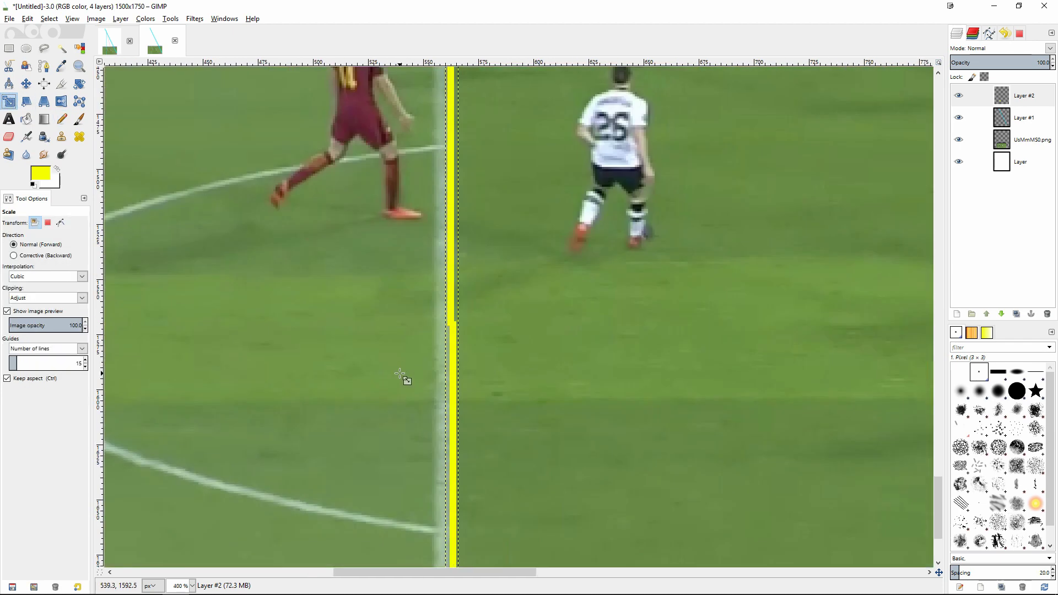
pyautogui.keyDown('ctrl'); pyautogui.scroll(-3, 461, 340); pyautogui.keyUp('ctrl')
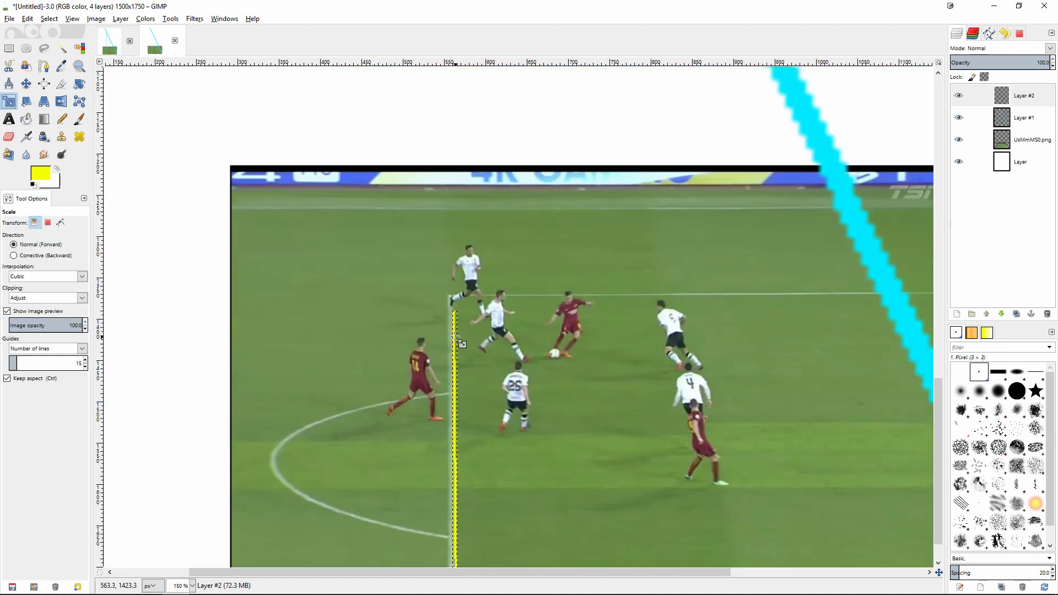
pyautogui.click(456, 365)
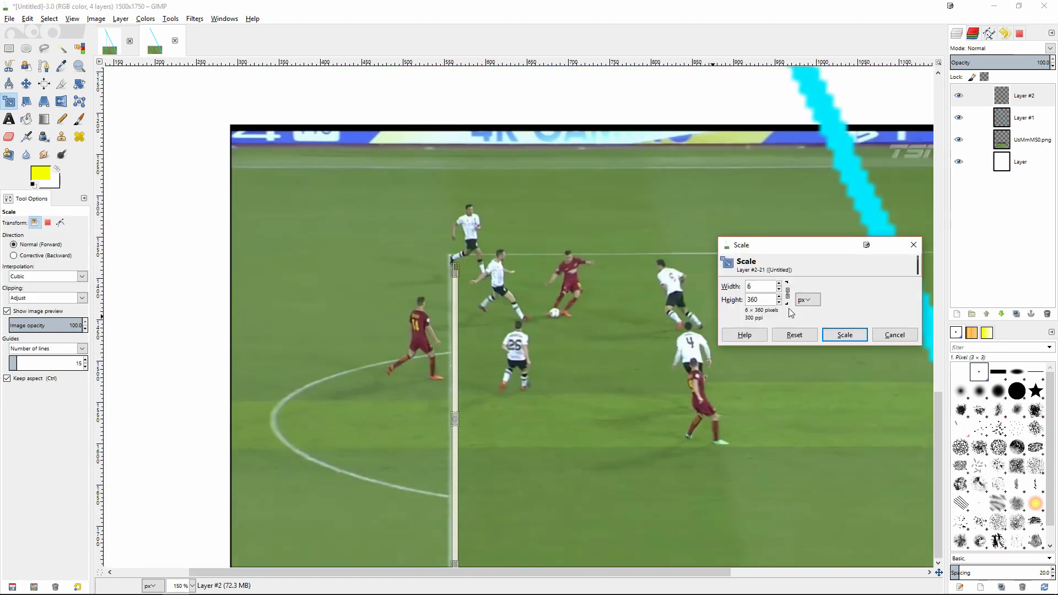
pyautogui.moveTo(454, 274); pyautogui.dragTo(425, 162)
pyautogui.scroll(5, 458, 301)
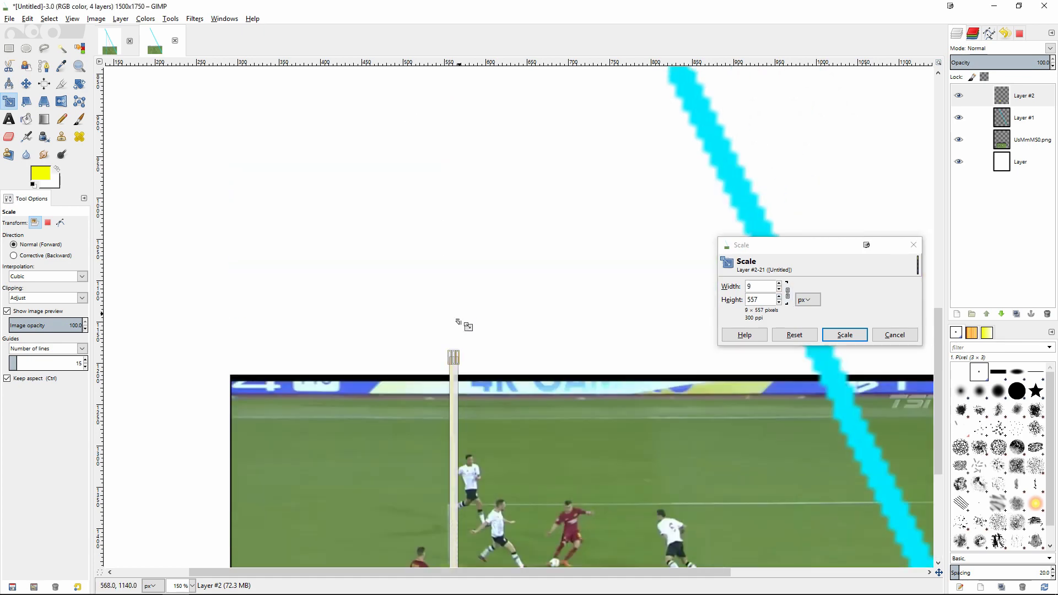
pyautogui.moveTo(447, 359); pyautogui.dragTo(448, 136)
pyautogui.scroll(7, 447, 487)
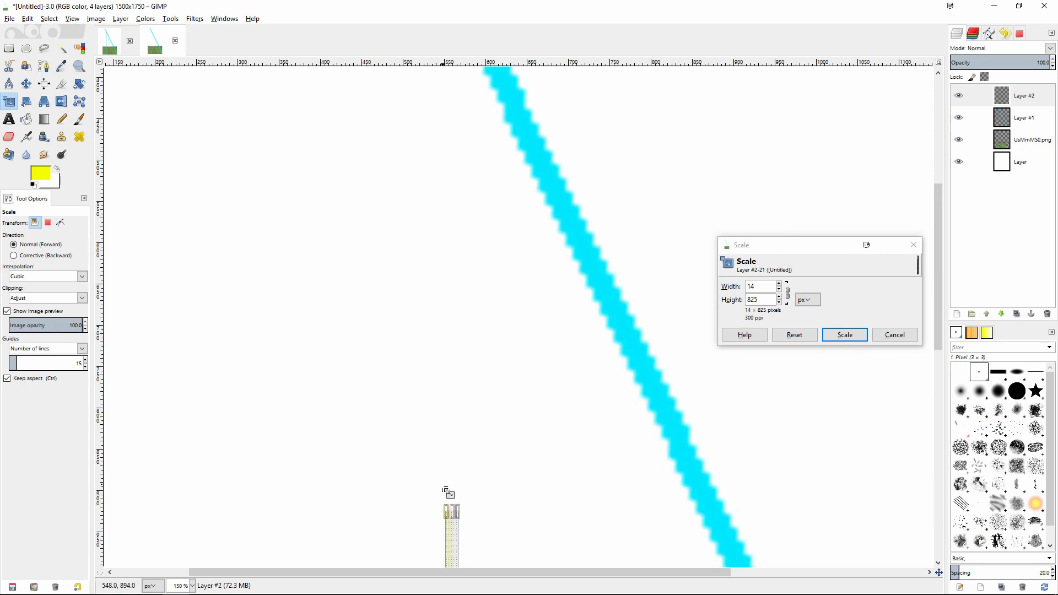
pyautogui.moveTo(451, 516); pyautogui.dragTo(379, 131)
pyautogui.scroll(6, 413, 281)
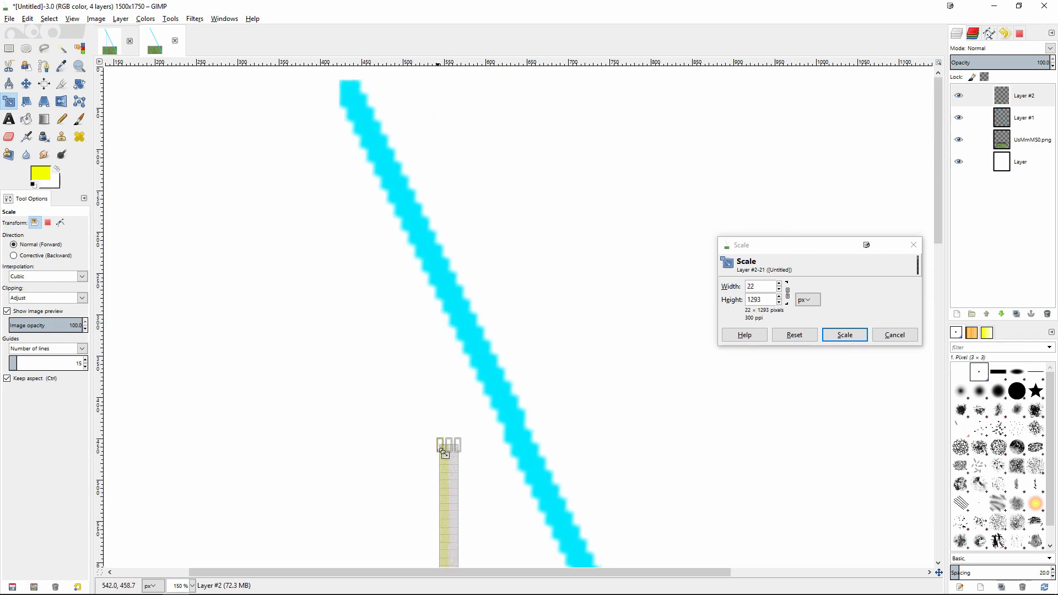
pyautogui.moveTo(441, 453); pyautogui.dragTo(369, 123)
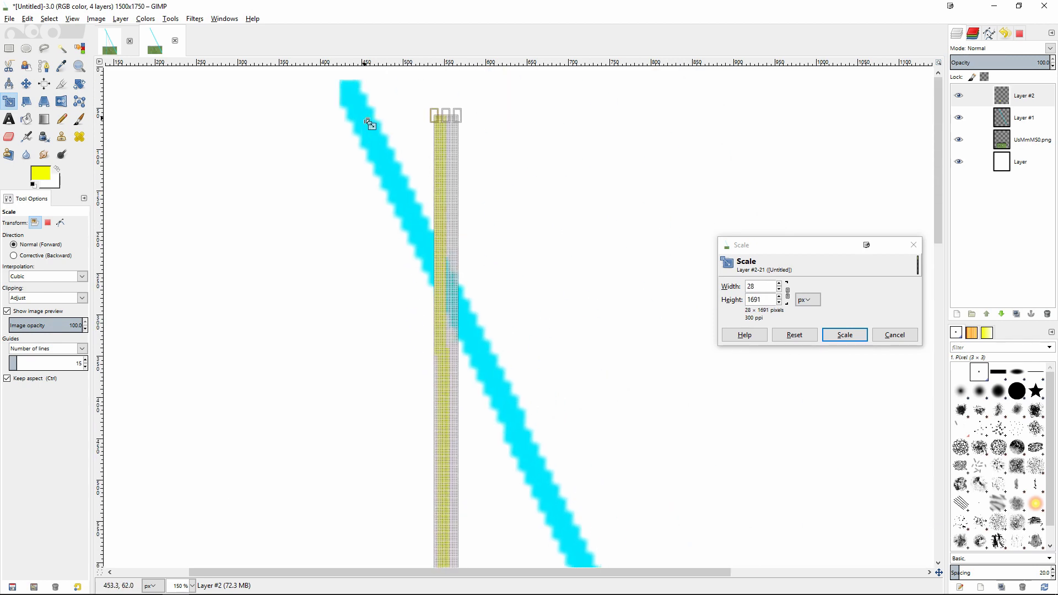
pyautogui.click(845, 335)
pyautogui.scroll(-3, 448, 338)
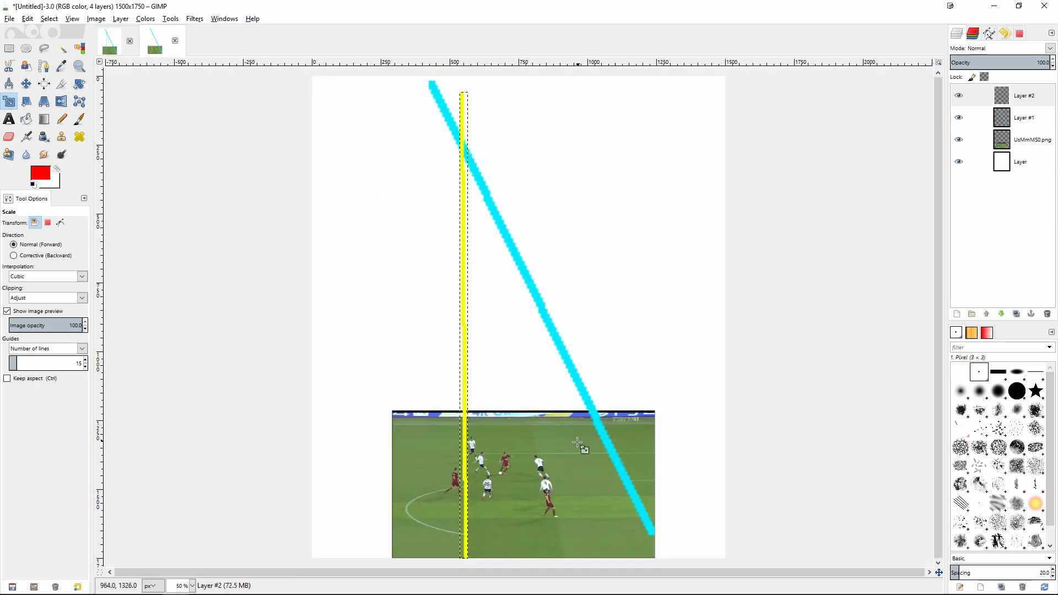
pyautogui.scroll(1, 580, 438)
pyautogui.scroll(-1, 578, 447)
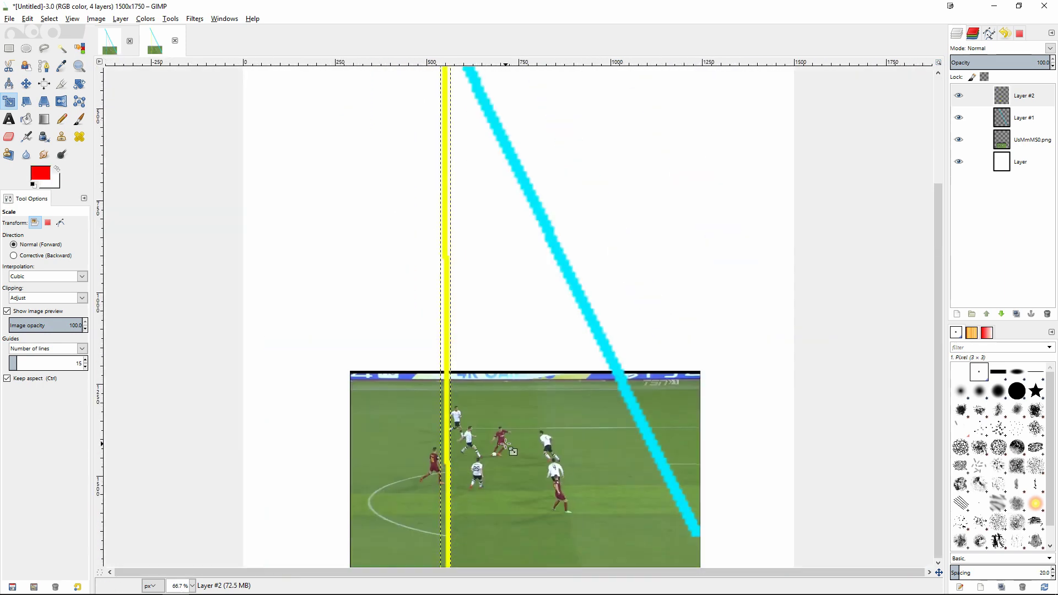
pyautogui.scroll(3, 577, 456)
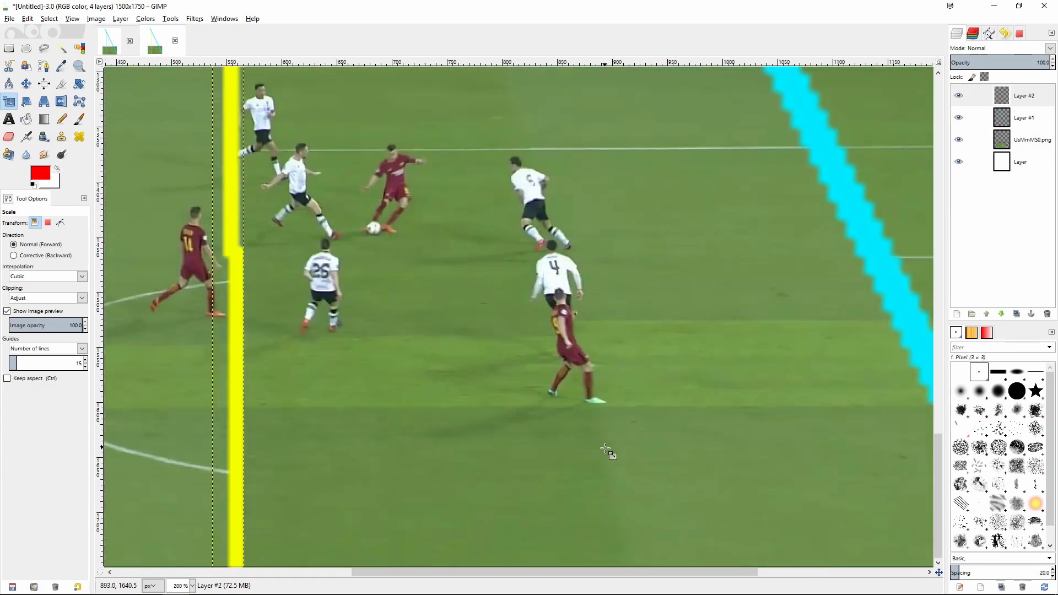
pyautogui.scroll(-3, 605, 449)
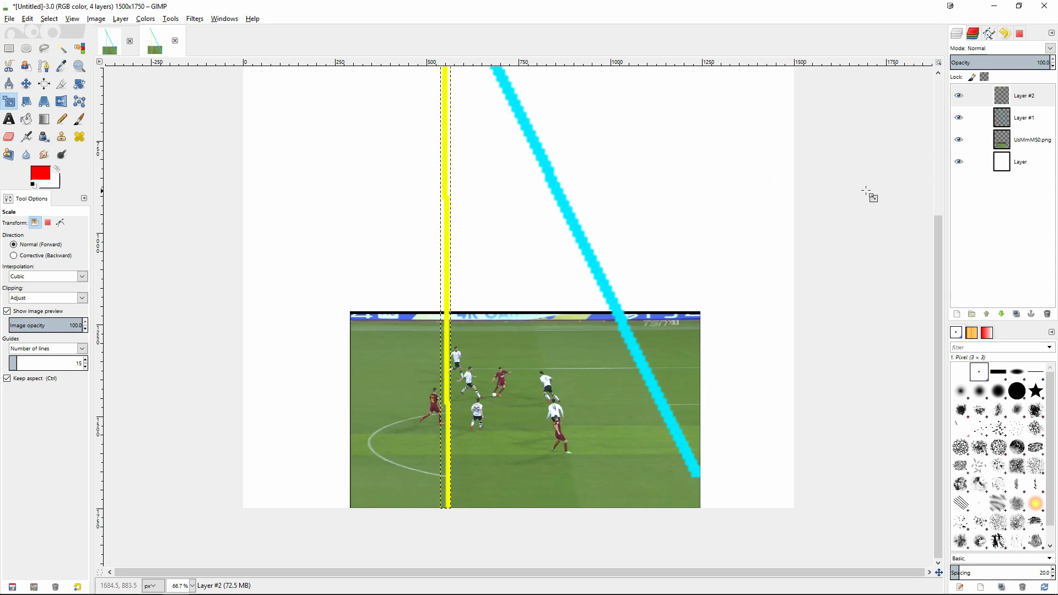
# Add a new transparent canvas-sized layer for the offside line, with the Pencil tool ready.
pyautogui.rightClick(998, 209)
pyautogui.click(932, 232)
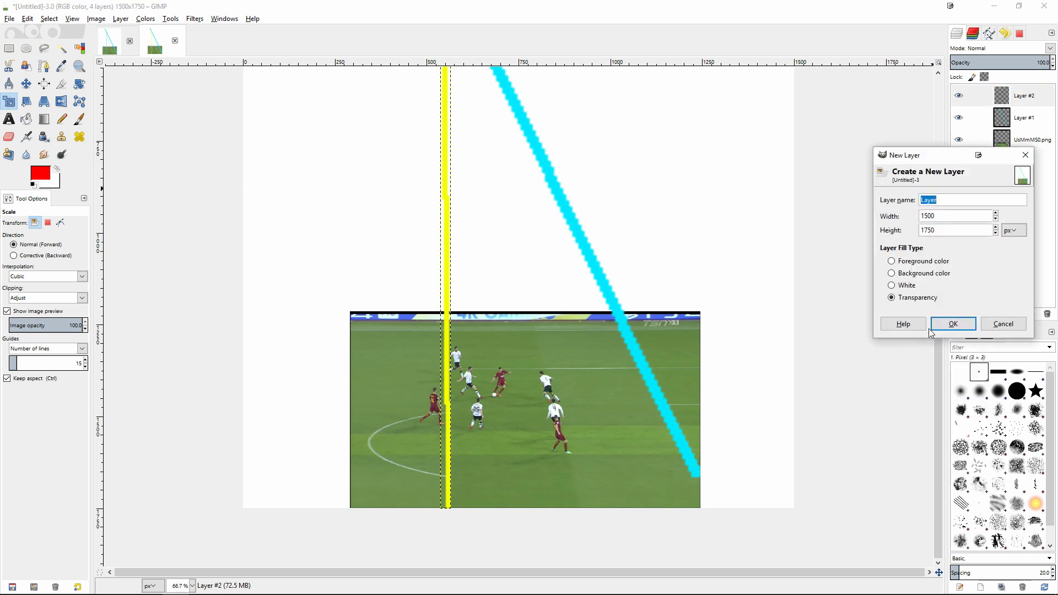
pyautogui.click(952, 323)
pyautogui.scroll(6, 485, 276)
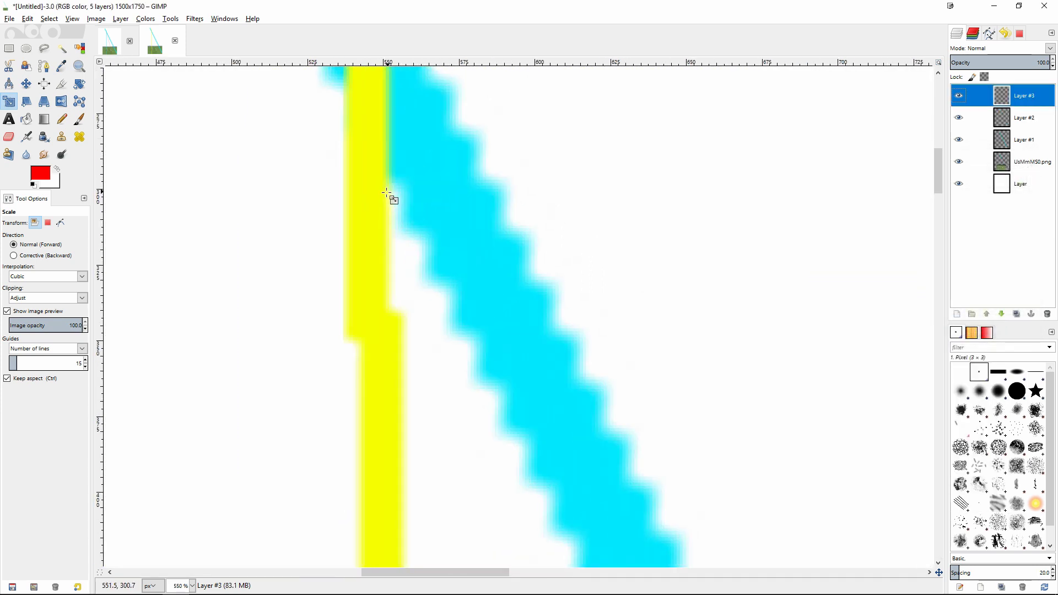
pyautogui.scroll(4, 371, 286)
pyautogui.scroll(-1, 378, 308)
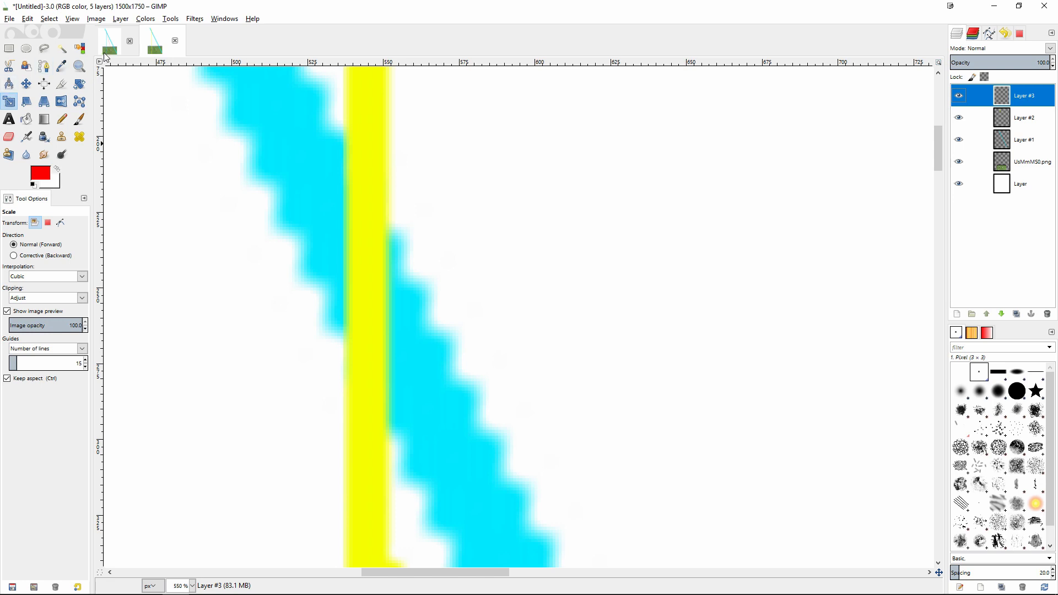
pyautogui.scroll(-8, 388, 288)
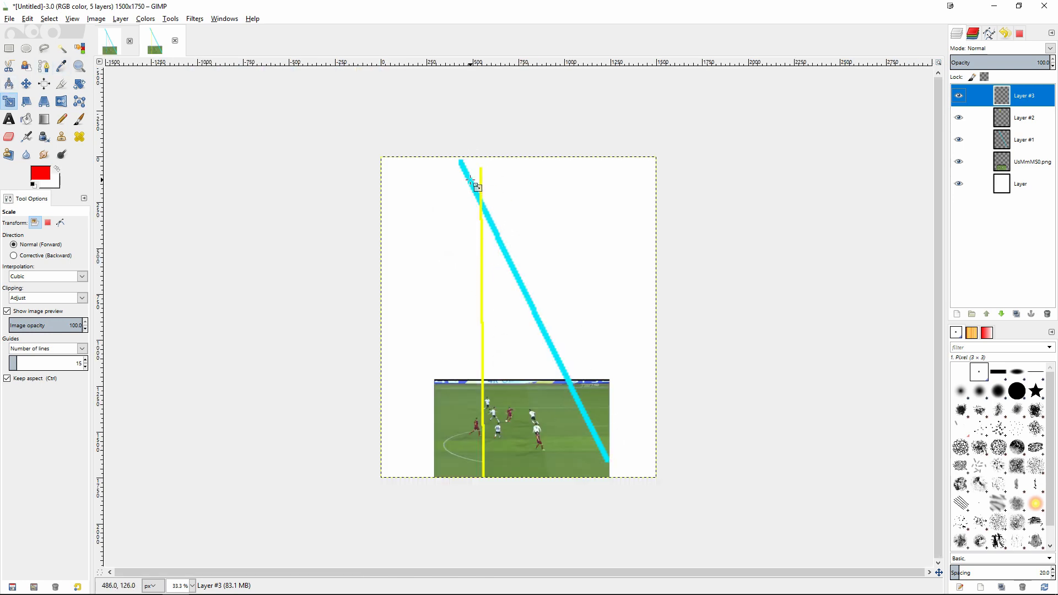
pyautogui.scroll(8, 462, 190)
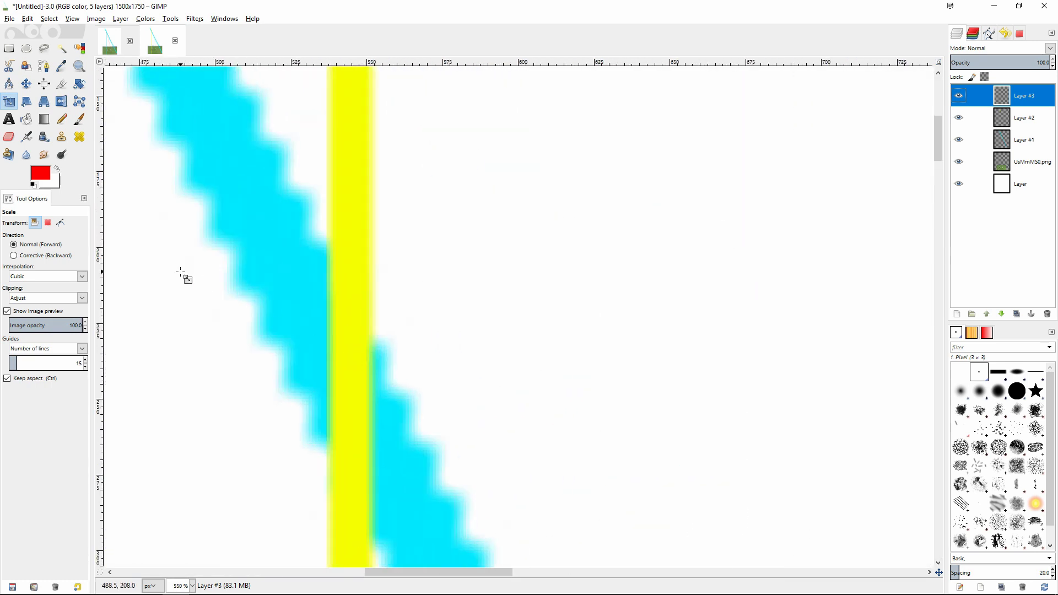
pyautogui.press('n')
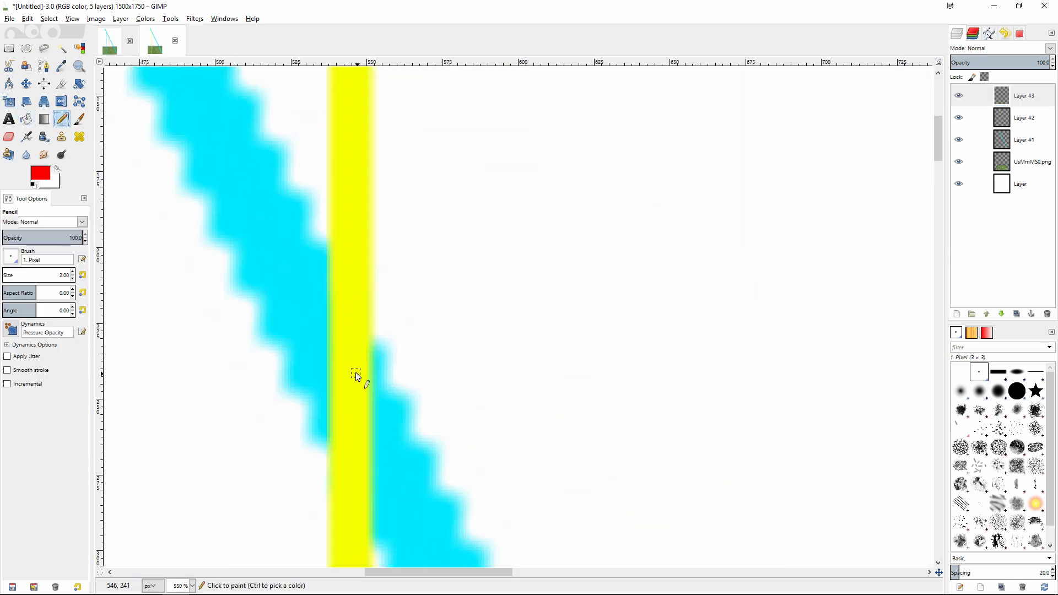
# Draw a thin straight red line from the yellow–cyan crossing down to the defender's boot.
pyautogui.click(350, 407)
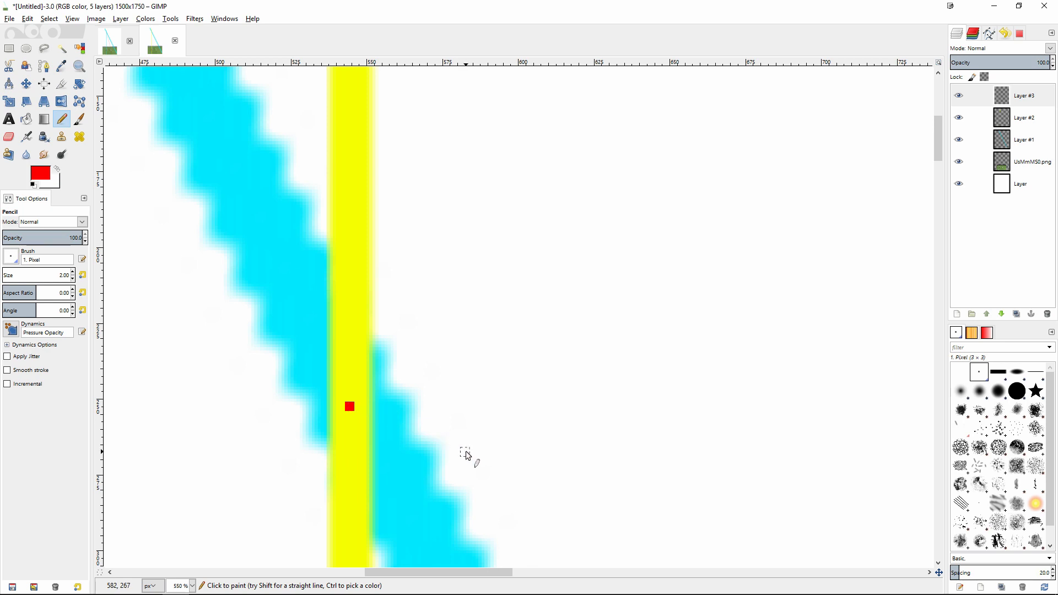
pyautogui.scroll(-5, 469, 450)
pyautogui.keyDown('ctrl'); pyautogui.scroll(-5, 422, 478); pyautogui.keyUp('ctrl')
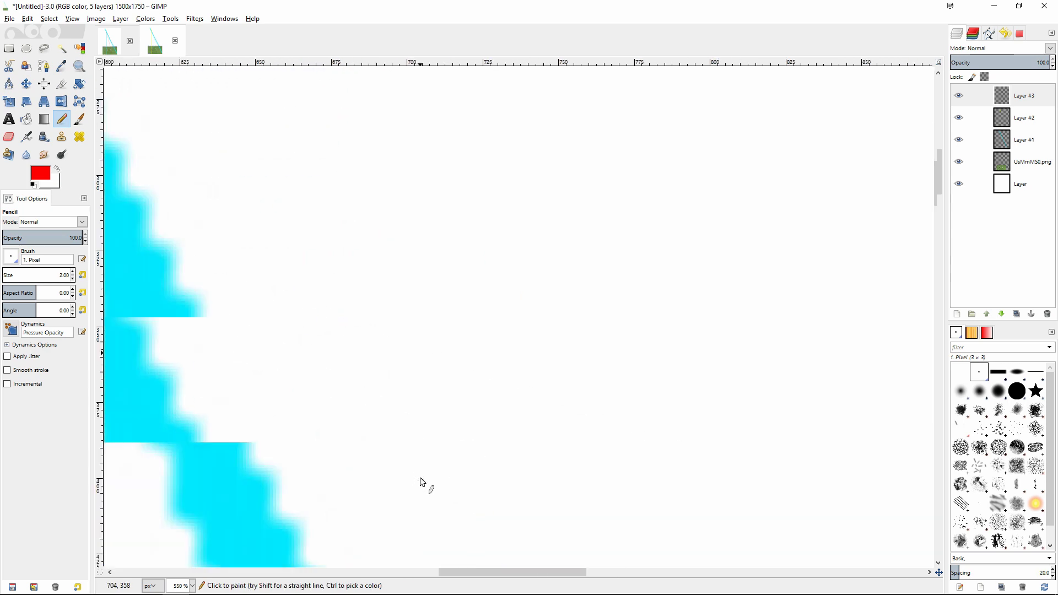
pyautogui.scroll(-5, 429, 457)
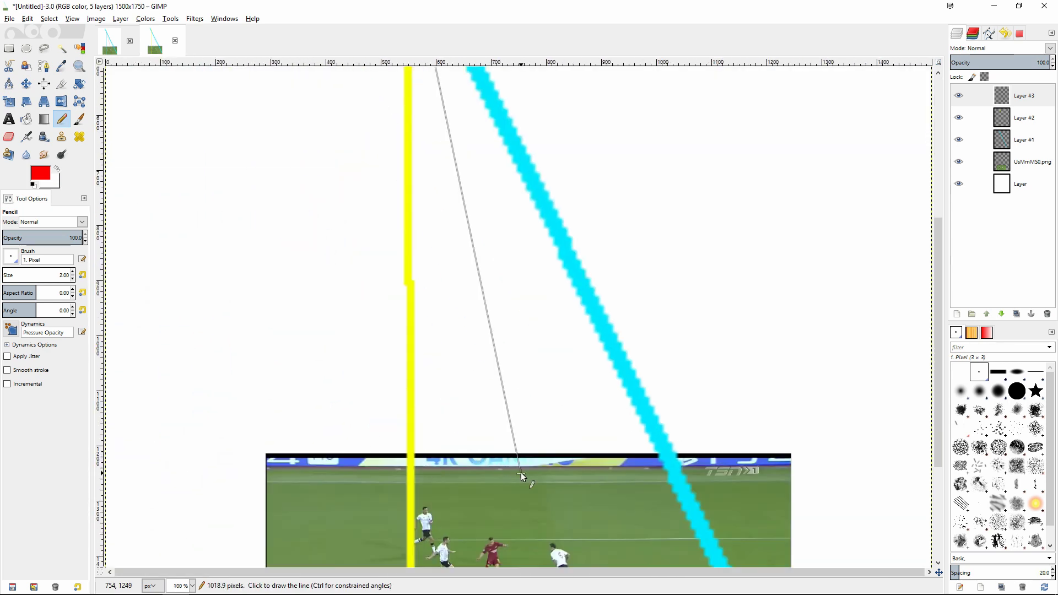
pyautogui.keyDown('ctrl'); pyautogui.scroll(7, 601, 461); pyautogui.keyUp('ctrl')
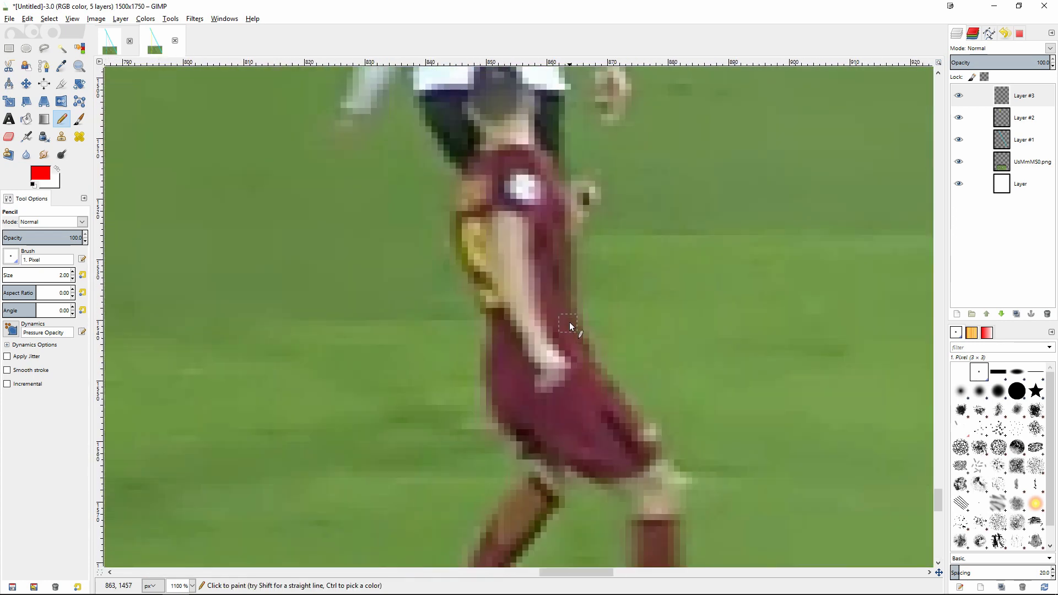
pyautogui.keyDown('ctrl'); pyautogui.scroll(-3, 570, 322); pyautogui.keyUp('ctrl')
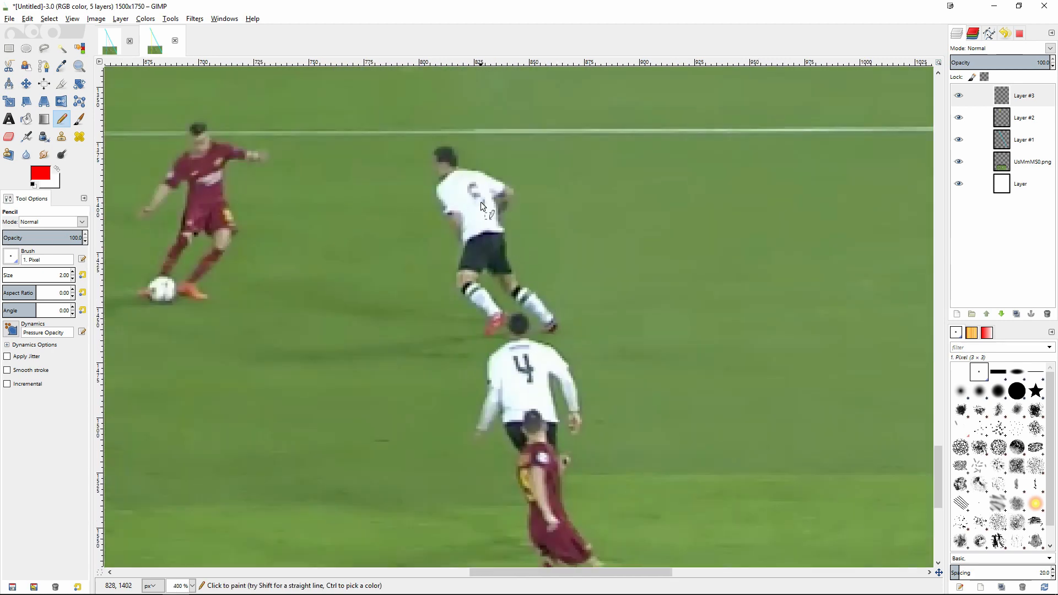
pyautogui.keyDown('ctrl'); pyautogui.scroll(6, 584, 301); pyautogui.keyUp('ctrl')
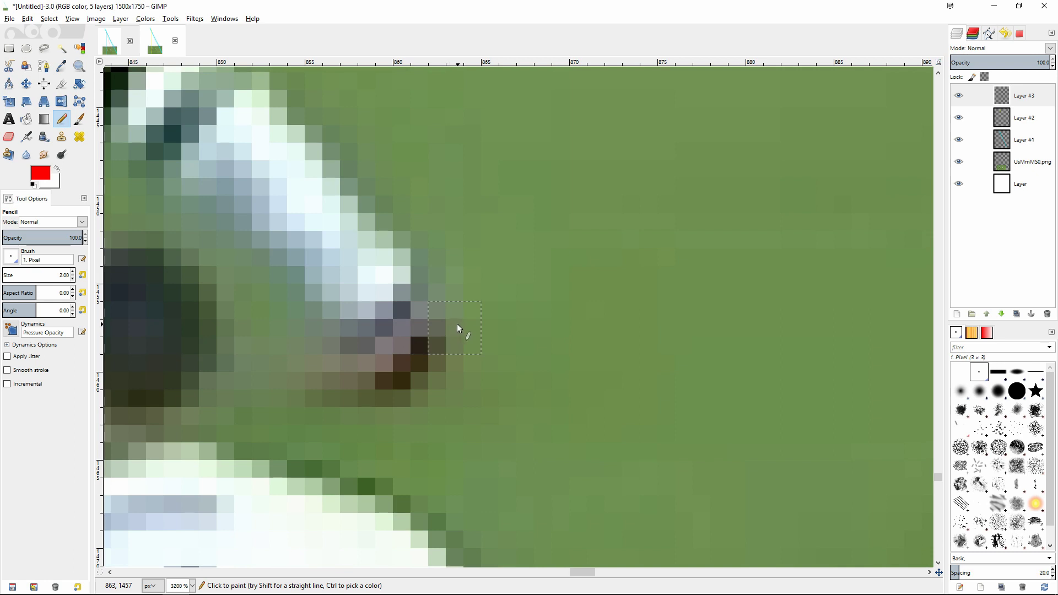
pyautogui.press('shift')
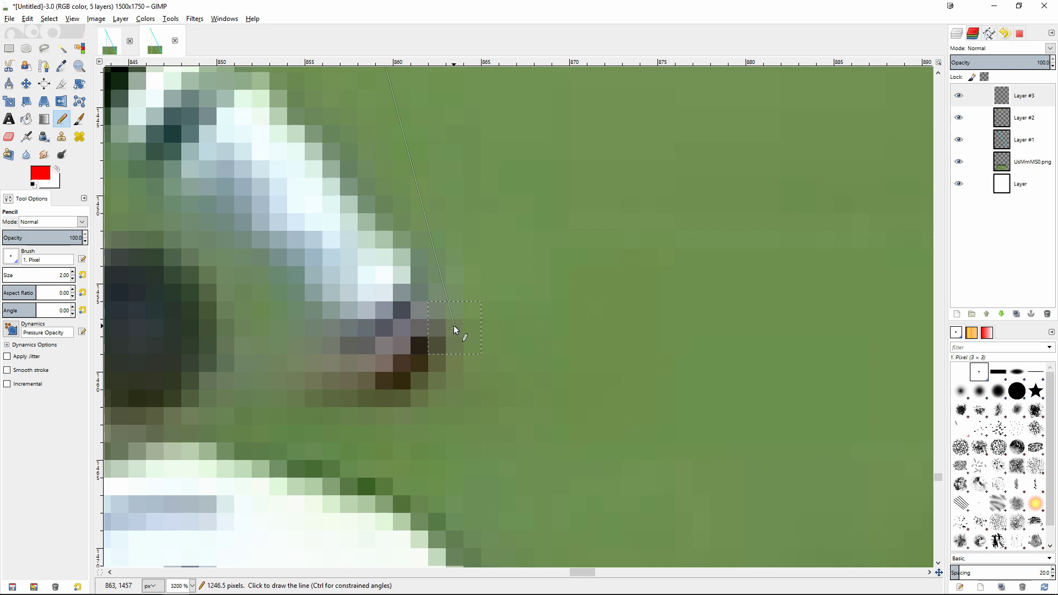
pyautogui.keyDown('shift'); pyautogui.click(455, 330); pyautogui.keyUp('shift')
pyautogui.keyDown('ctrl'); pyautogui.scroll(-9, 491, 331); pyautogui.keyUp('ctrl')
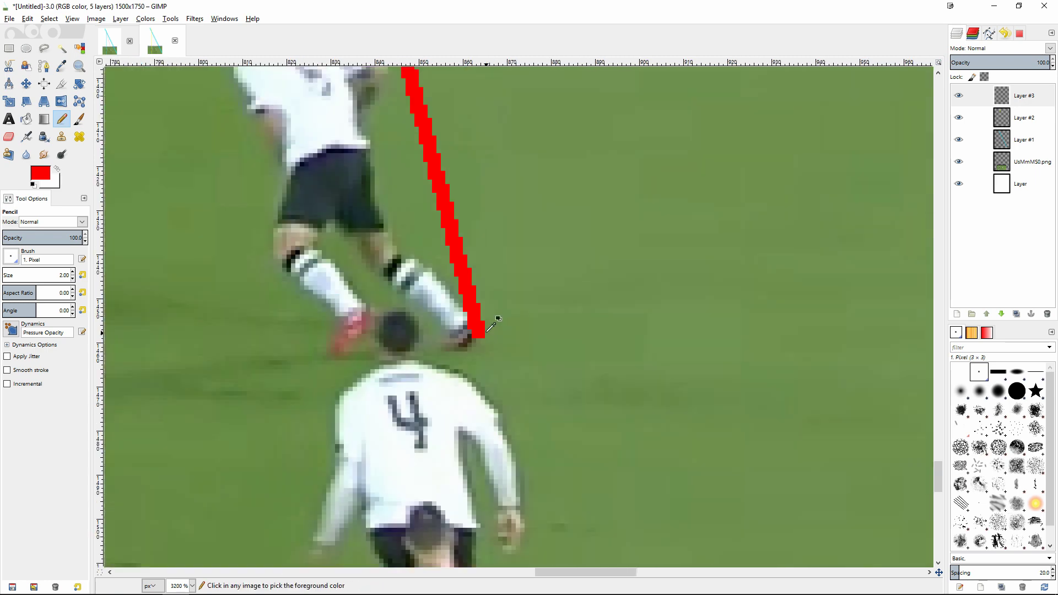
pyautogui.keyDown('ctrl'); pyautogui.scroll(-3, 500, 333); pyautogui.keyUp('ctrl')
pyautogui.rightClick(515, 350)
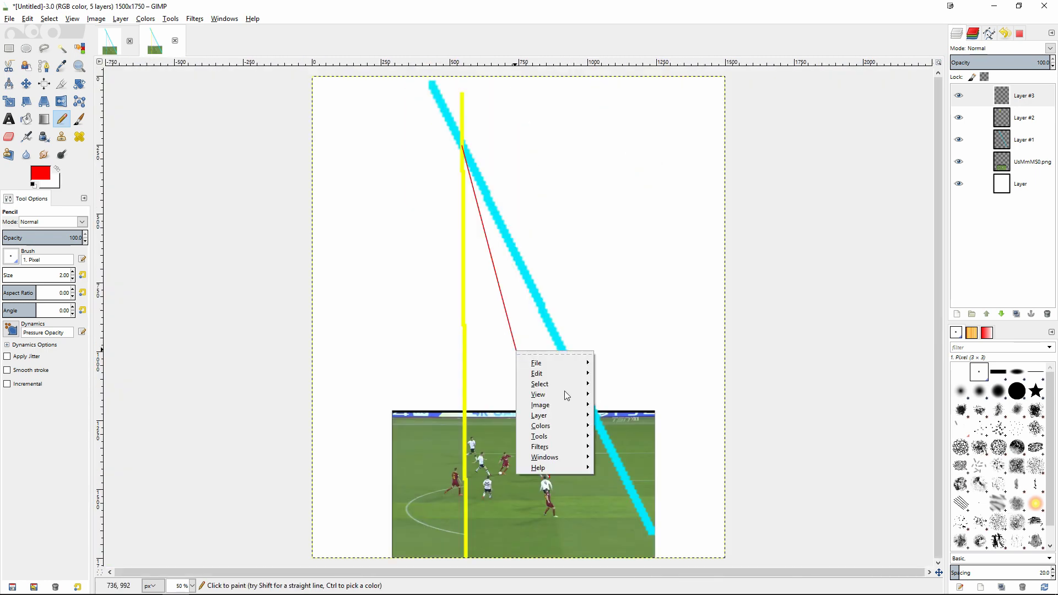
# Autocrop the red line's layer and stretch it to 406×1523 px toward the screenshot bottom.
pyautogui.moveTo(568, 415)
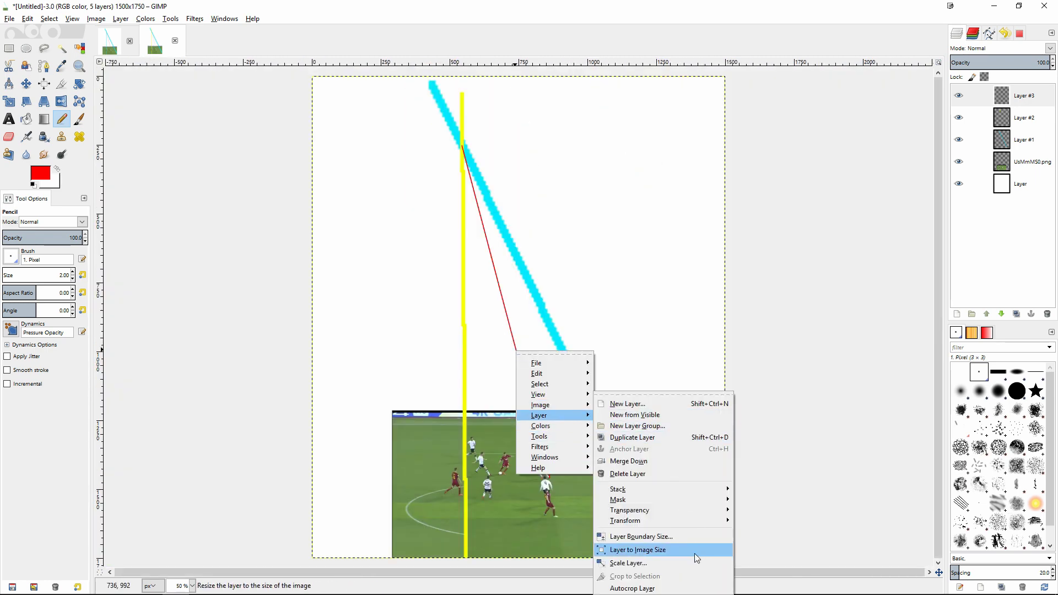
pyautogui.click(681, 589)
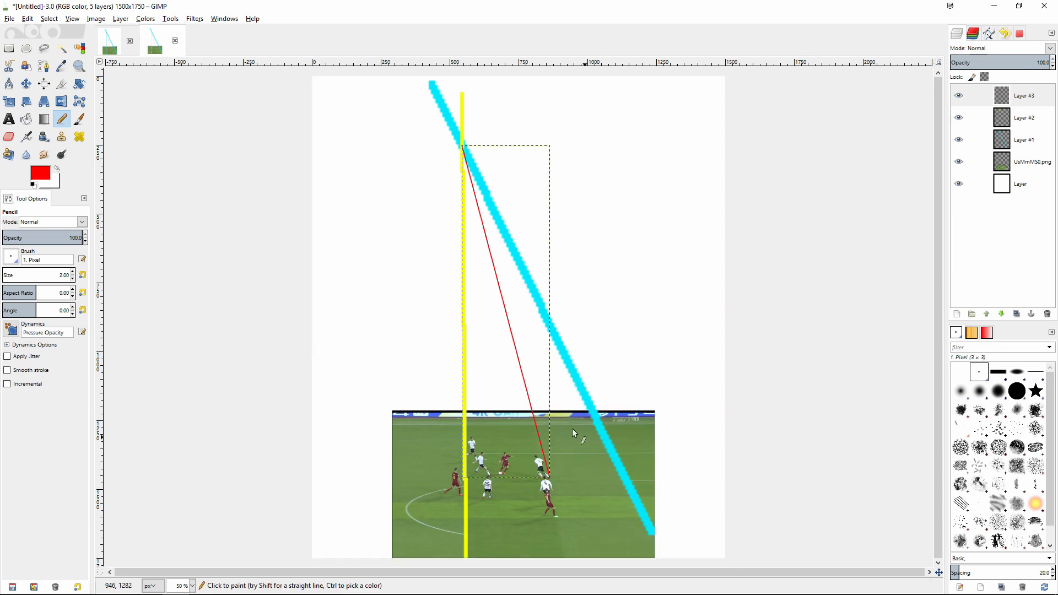
pyautogui.click(9, 101)
pyautogui.click(508, 360)
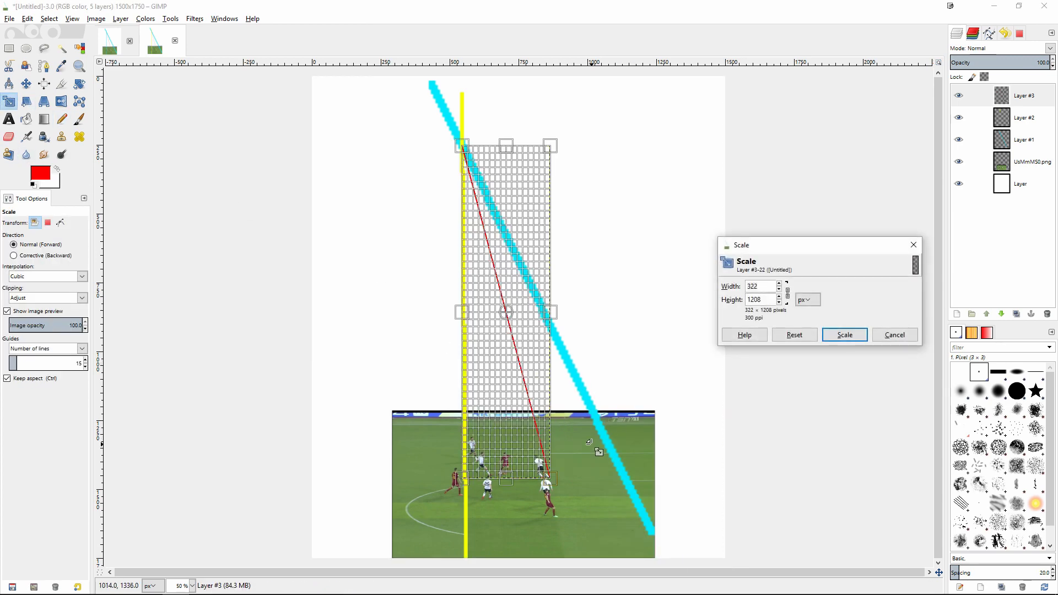
pyautogui.scroll(2, 601, 449)
pyautogui.scroll(-3, 596, 443)
pyautogui.moveTo(591, 418); pyautogui.dragTo(745, 587)
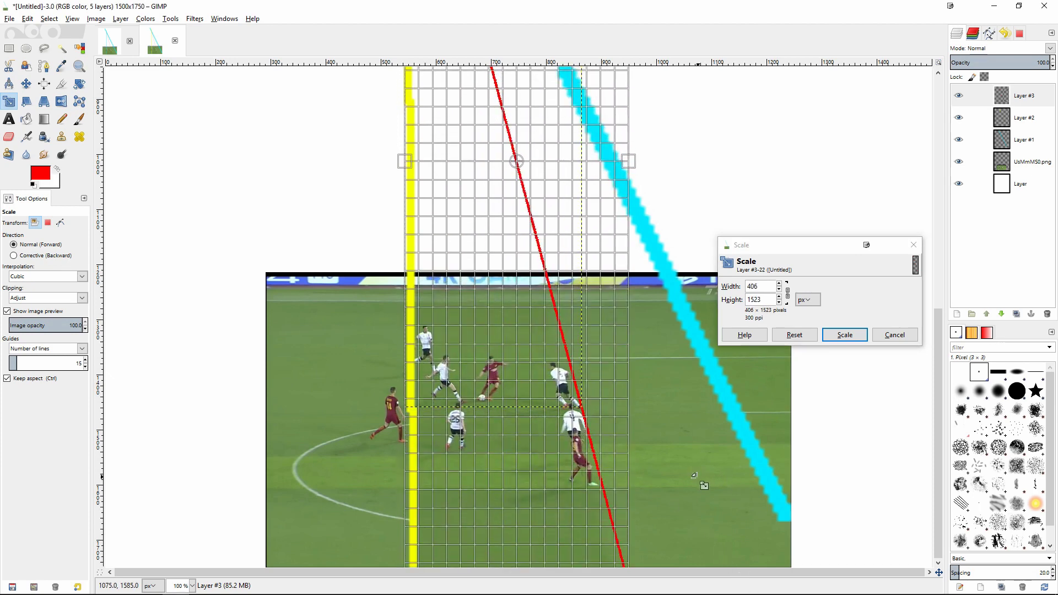
pyautogui.scroll(-2, 787, 481)
pyautogui.click(845, 334)
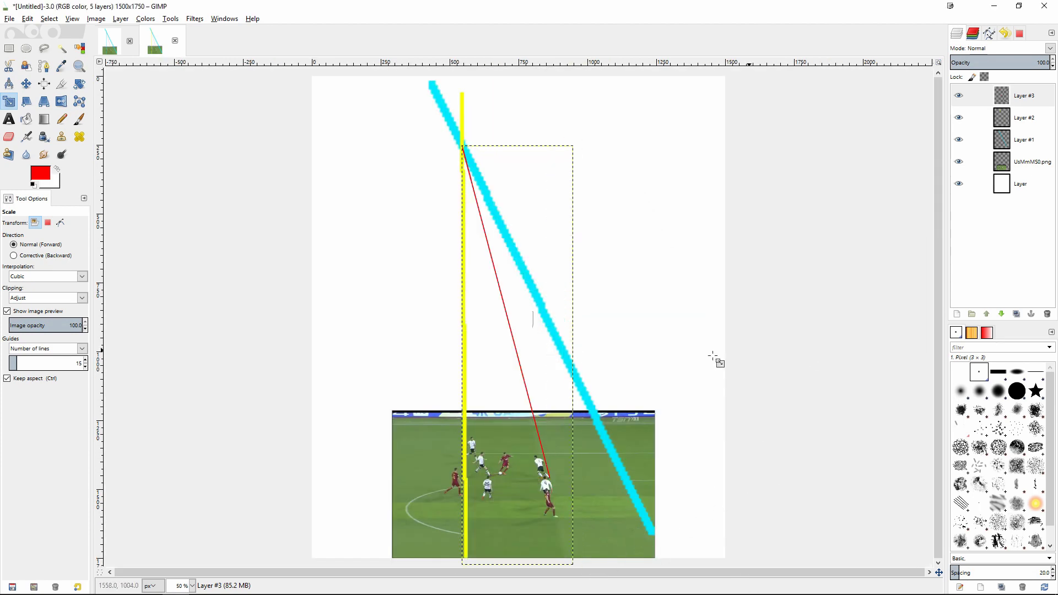
pyautogui.scroll(3, 574, 488)
pyautogui.scroll(7, 574, 489)
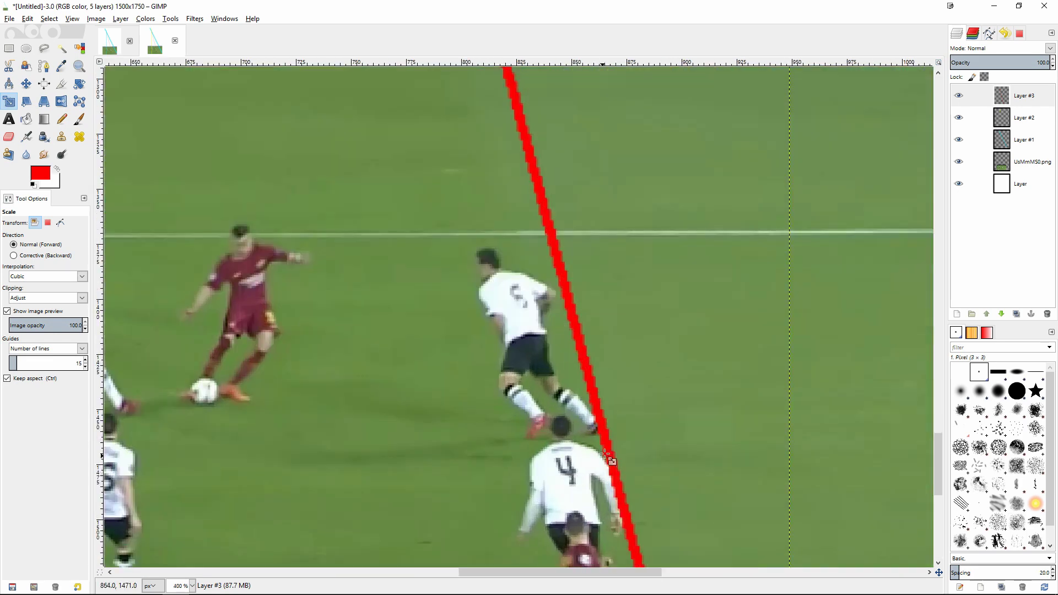
pyautogui.scroll(-3, 619, 371)
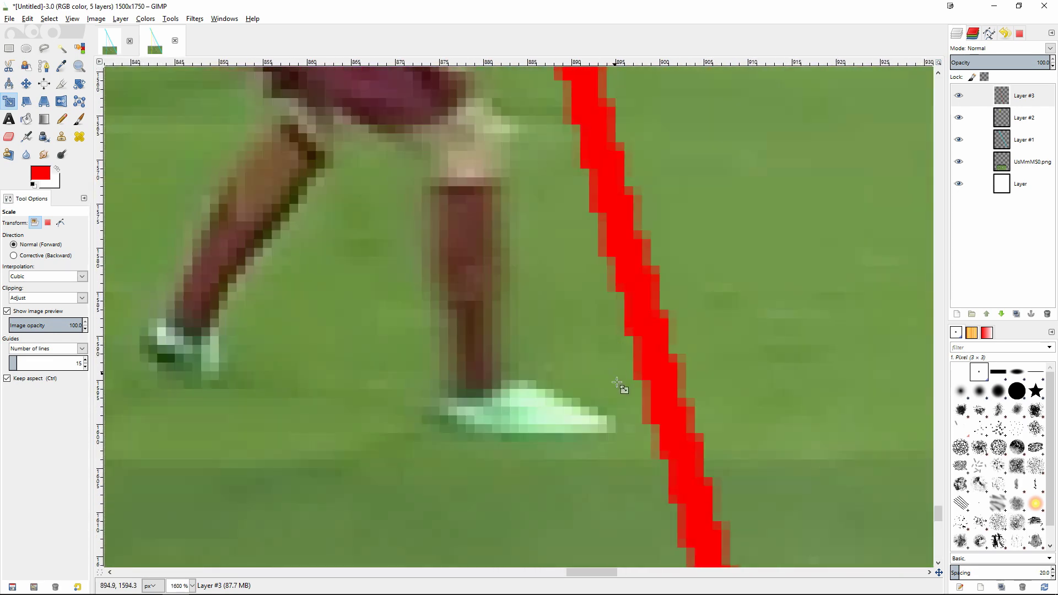
pyautogui.scroll(-2, 685, 413)
pyautogui.scroll(-2, 687, 419)
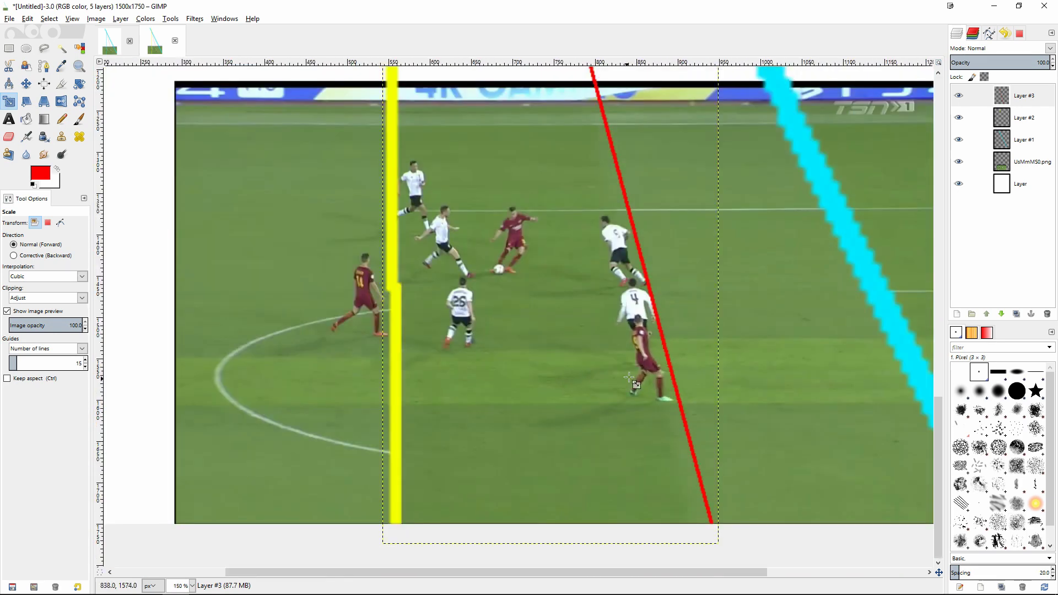
pyautogui.scroll(-1, 629, 251)
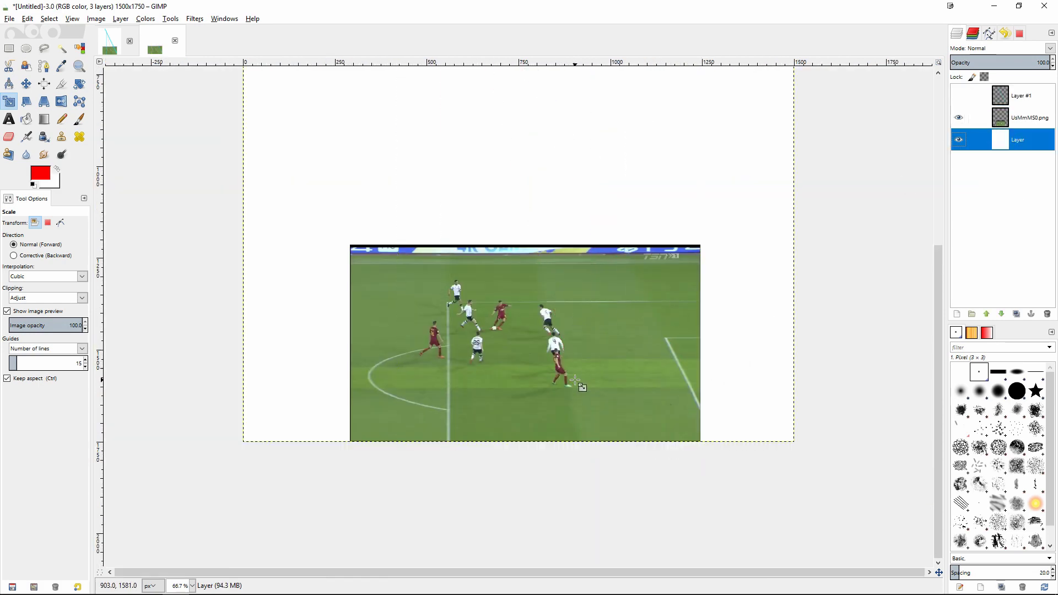
# Turn Layer #1 back on so the merged yellow, red and cyan lines reappear over the screenshot.
pyautogui.scroll(3, 581, 382)
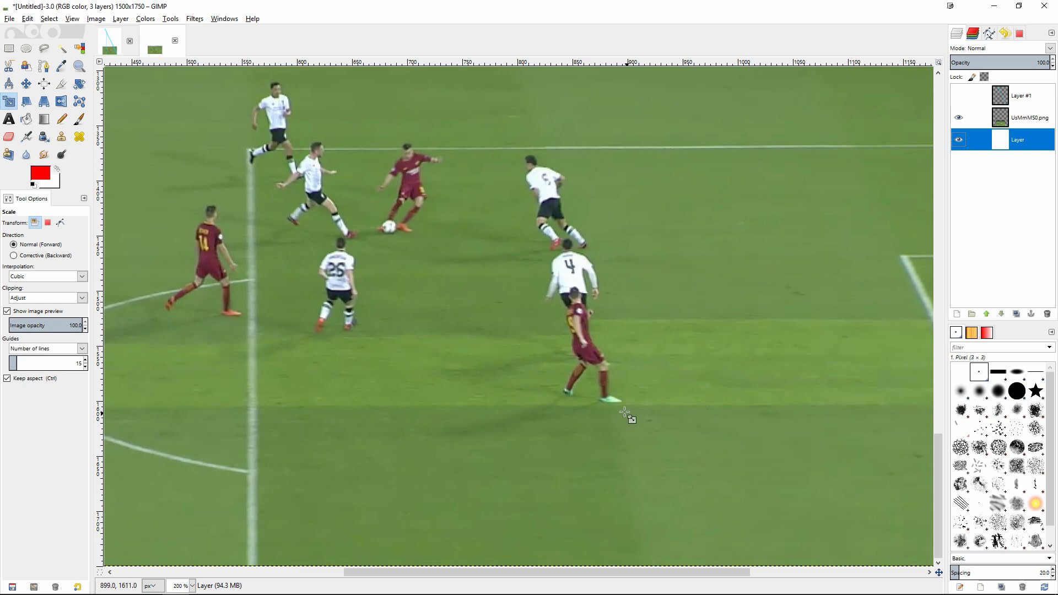
pyautogui.click(959, 95)
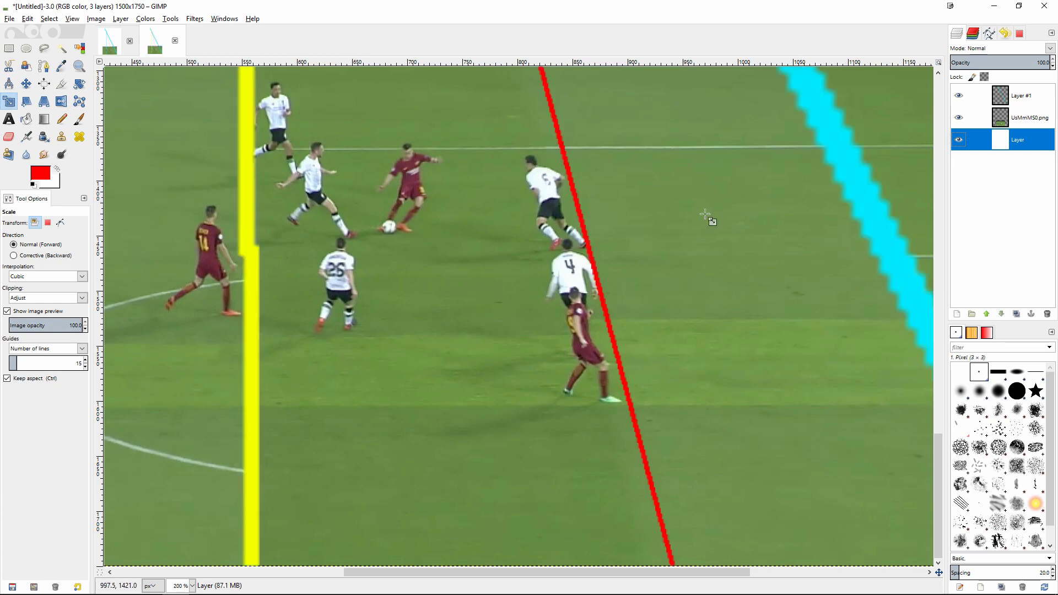
pyautogui.scroll(5, 626, 389)
pyautogui.scroll(4, 637, 364)
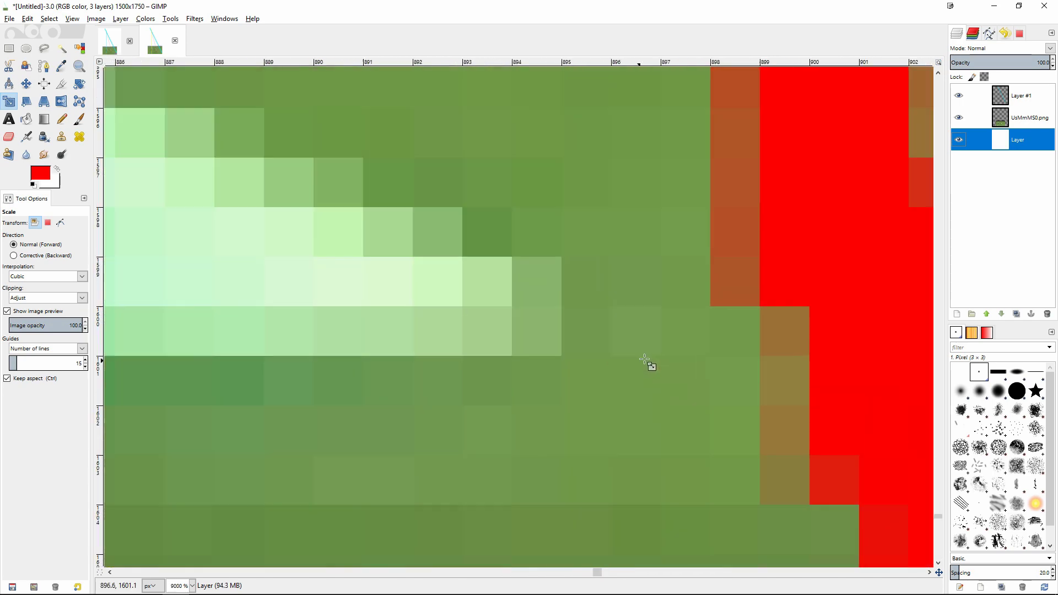
pyautogui.scroll(-11, 638, 364)
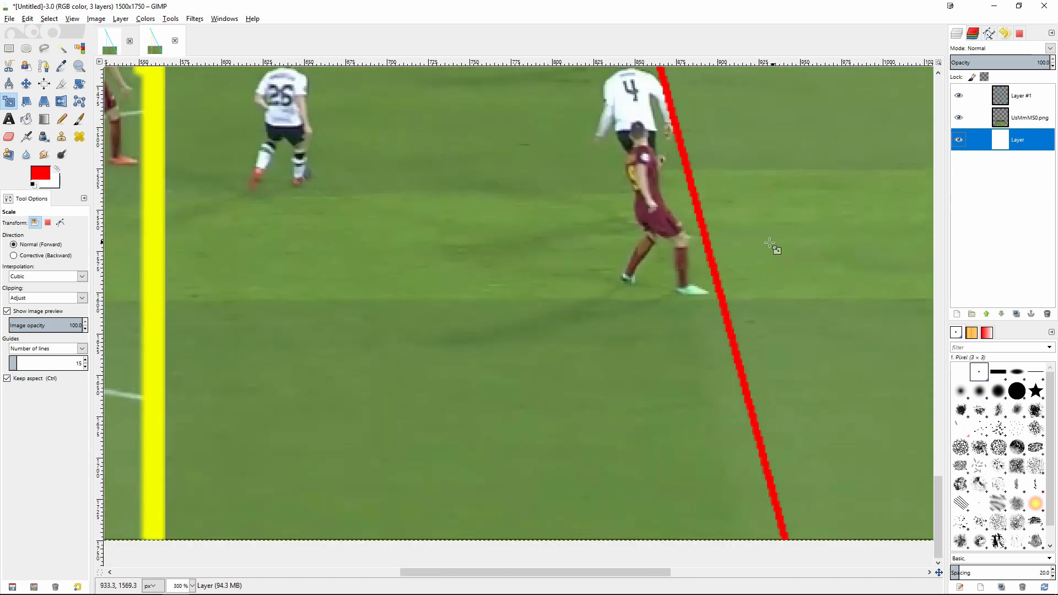
pyautogui.scroll(-3, 774, 245)
pyautogui.scroll(1, 918, 385)
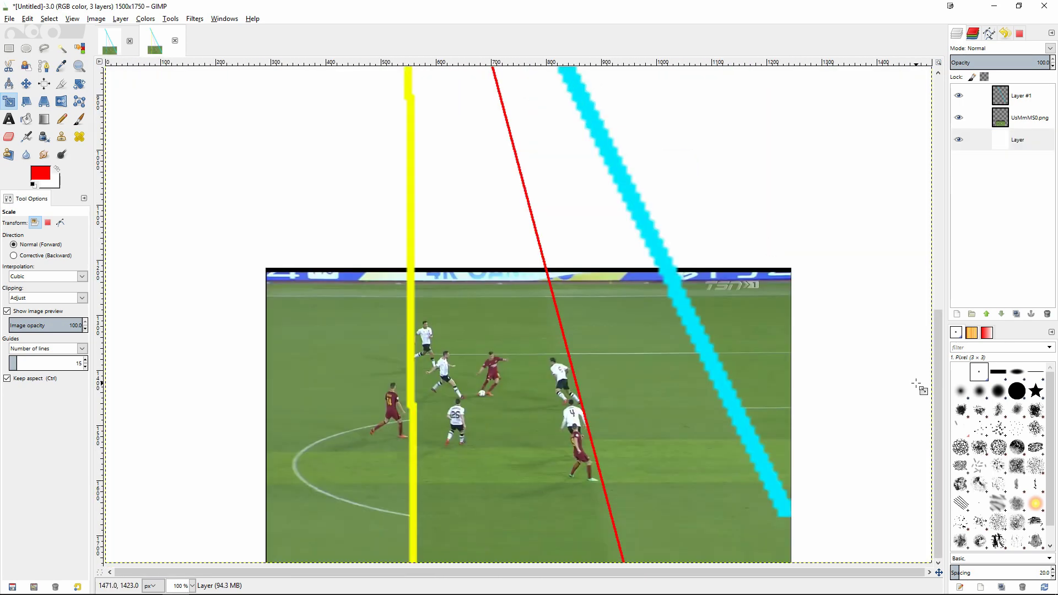